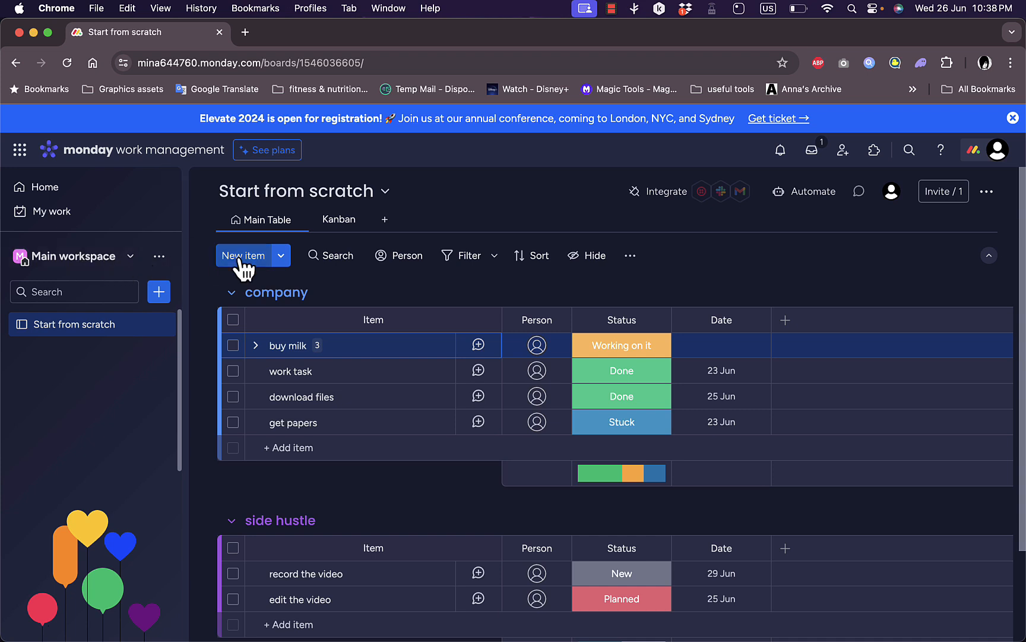
# Look through the items, statuses and dates in the company and side hustle groups of the main table
pyautogui.scroll(-4, 438, 527)
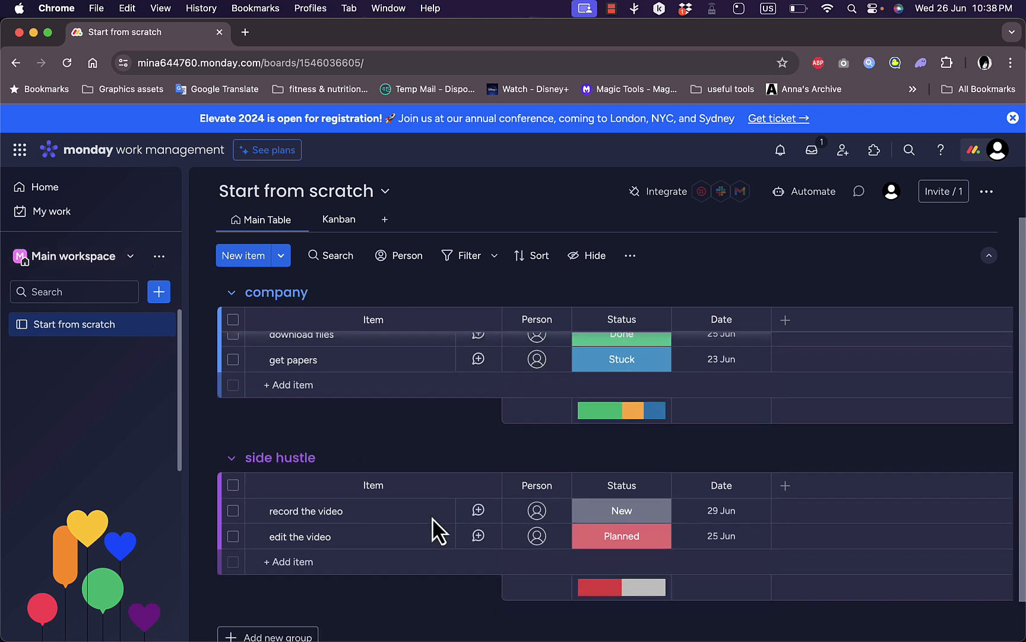
pyautogui.scroll(4, 435, 527)
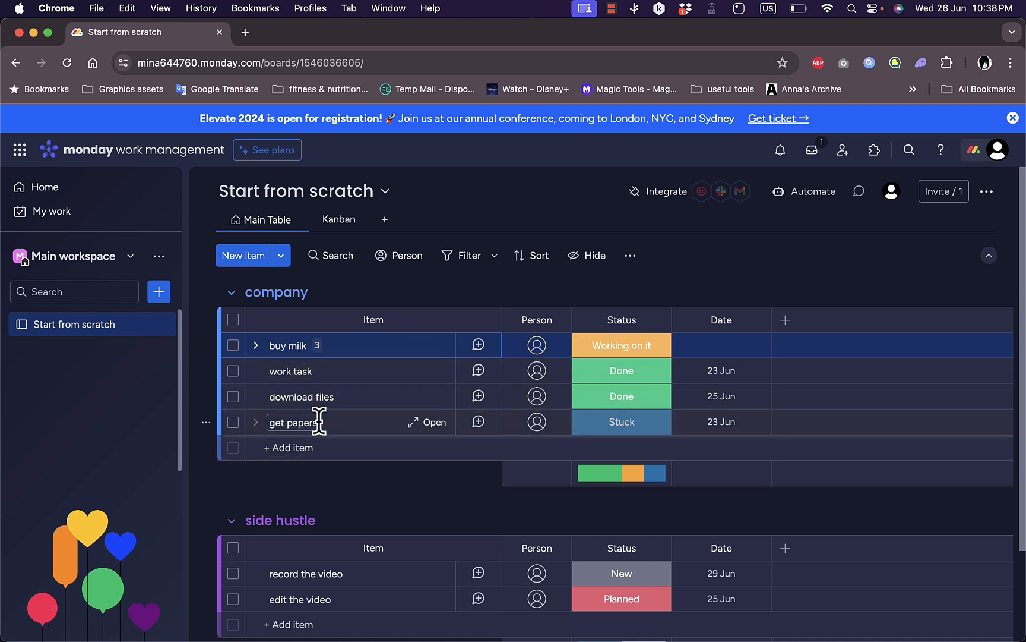
pyautogui.scroll(-3, 320, 422)
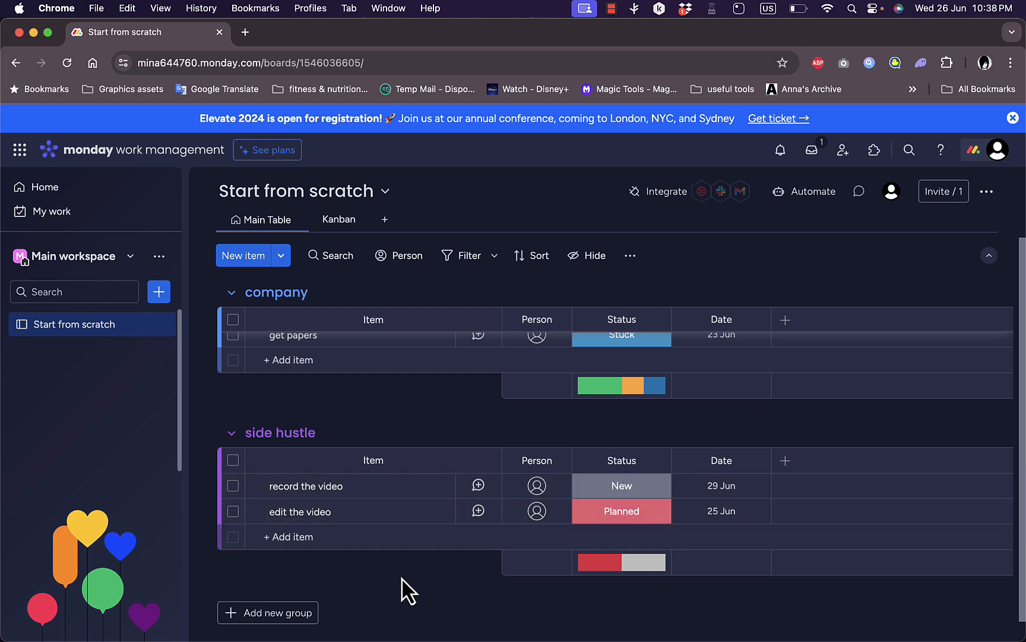
pyautogui.scroll(3, 403, 465)
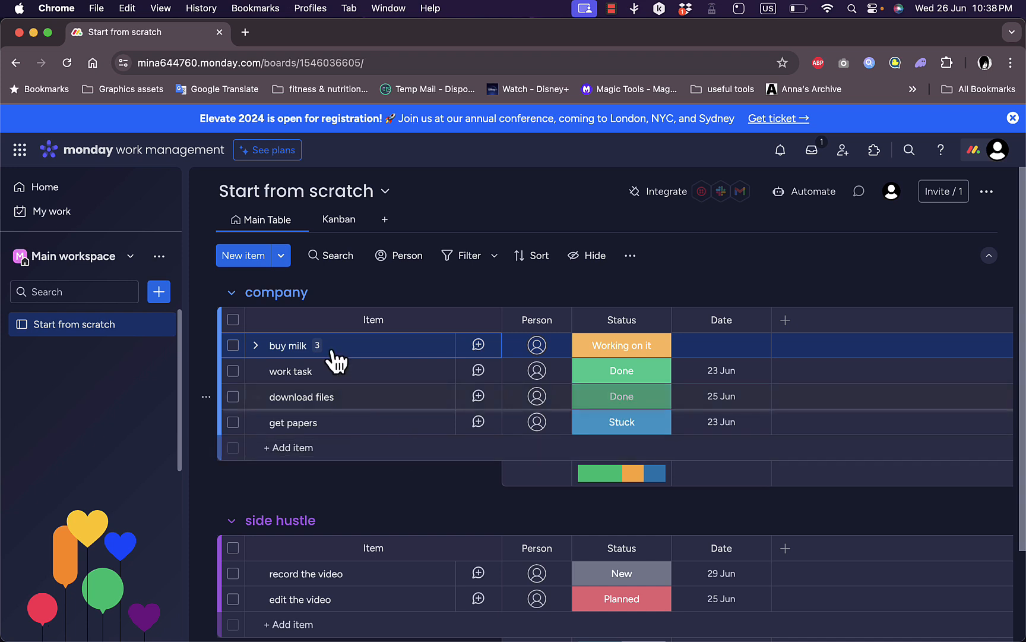
pyautogui.scroll(-3, 334, 457)
pyautogui.scroll(3, 334, 457)
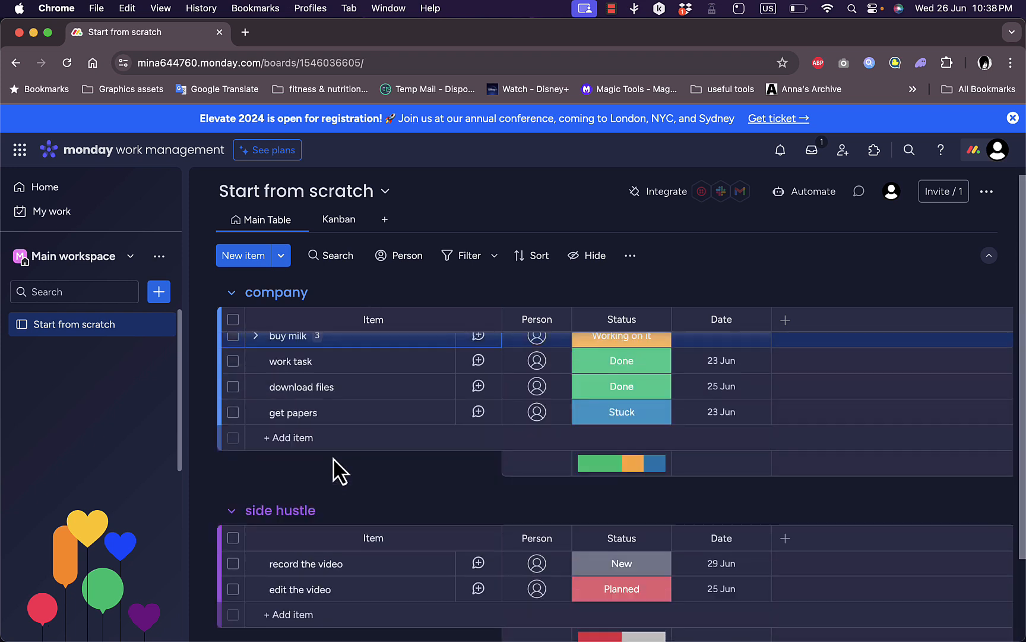
pyautogui.scroll(1, 334, 459)
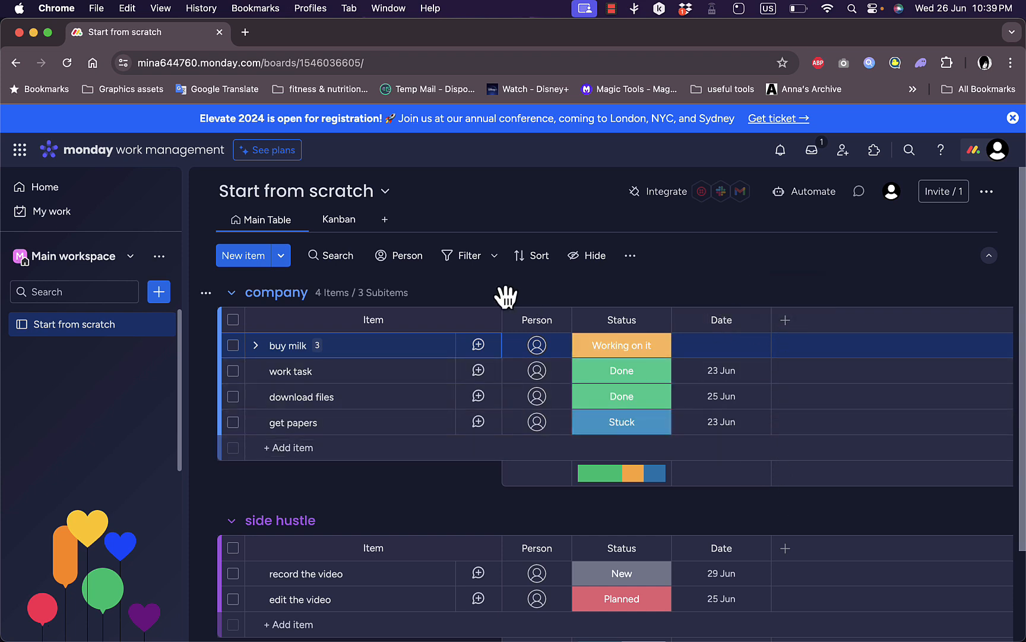
# Look through the board's items by status in the Kanban view, from New to Stuck
pyautogui.click(343, 228)
pyautogui.hscroll(5, 524, 442)
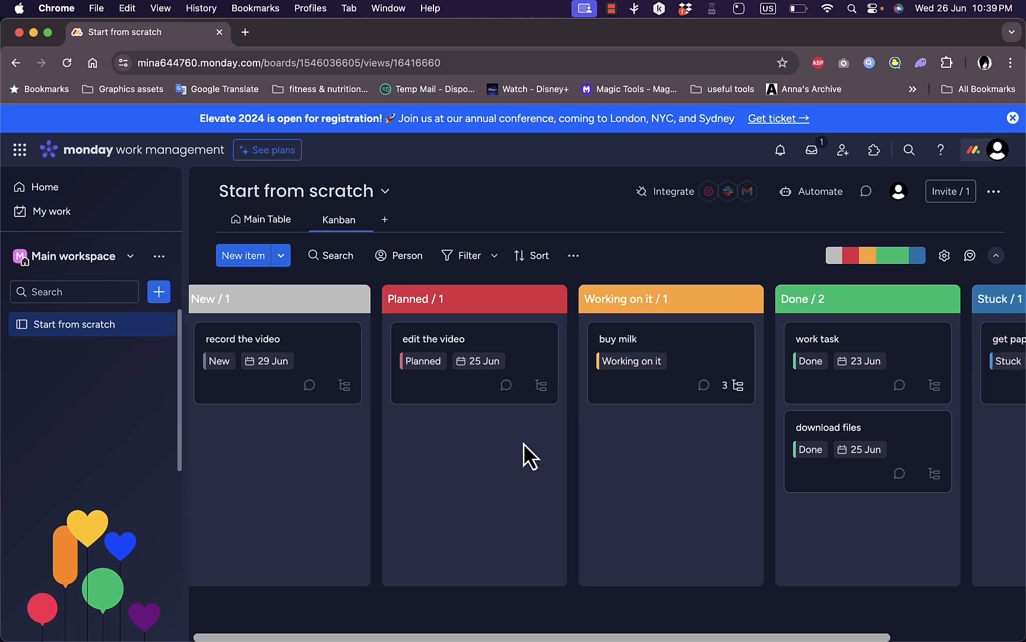
pyautogui.hscroll(-4, 524, 442)
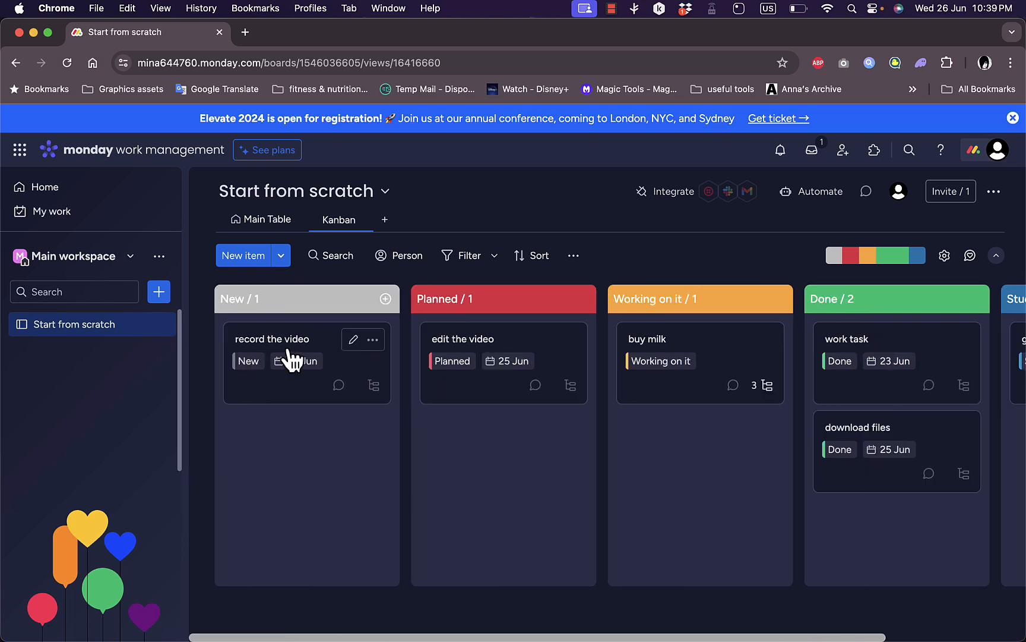
pyautogui.hscroll(7, 758, 373)
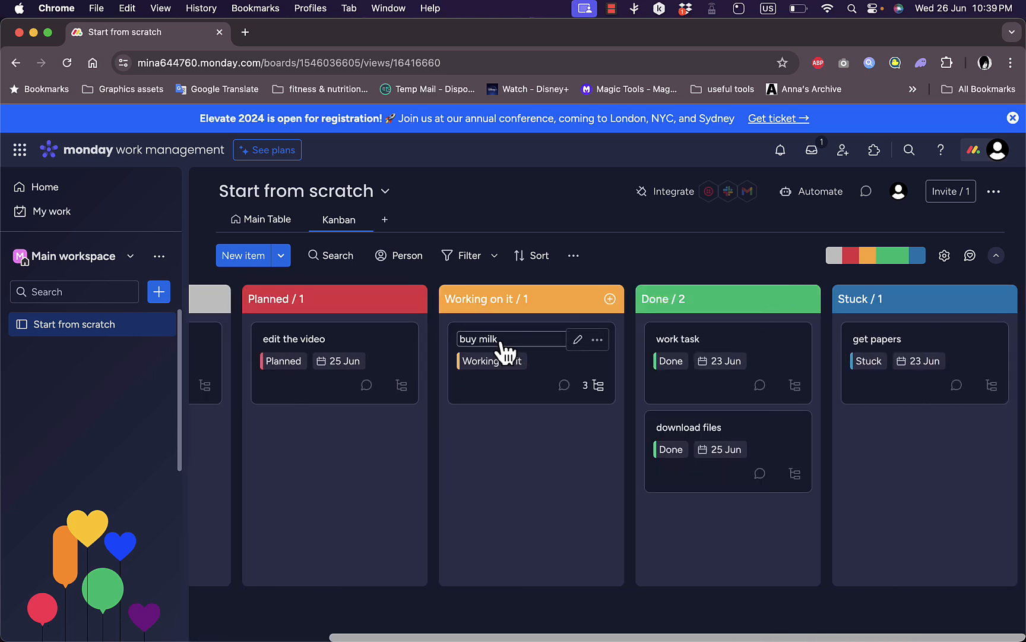
pyautogui.moveTo(500, 353)
pyautogui.mouseDown()
pyautogui.moveTo(452, 419)
pyautogui.moveTo(380, 445)
pyautogui.moveTo(484, 343)
pyautogui.moveTo(489, 350)
pyautogui.mouseUp()
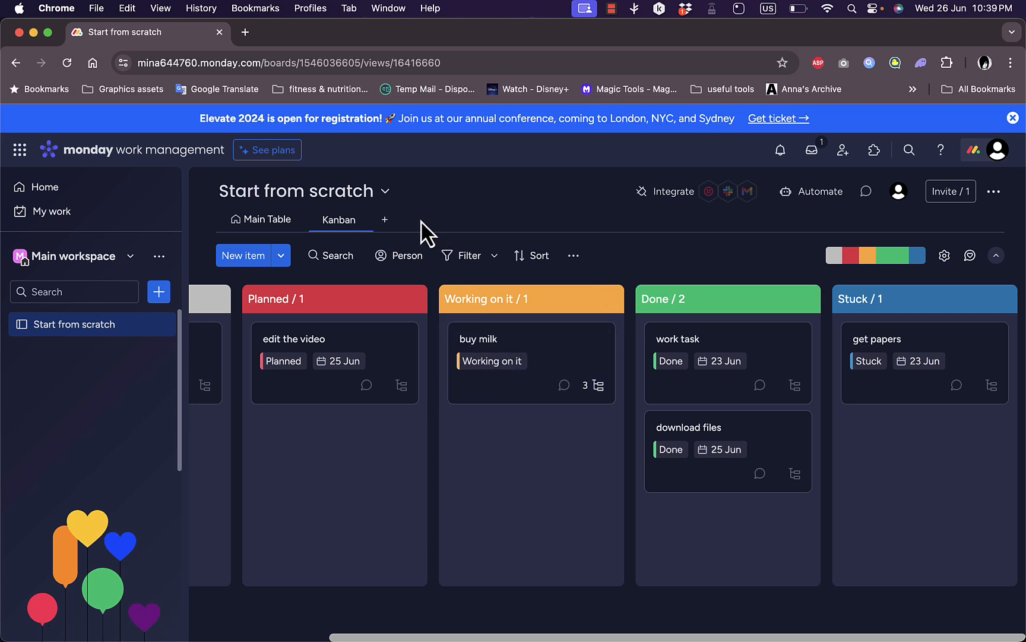
# Add a Calendar view to the board using its free trial, and open the new view
pyautogui.click(384, 220)
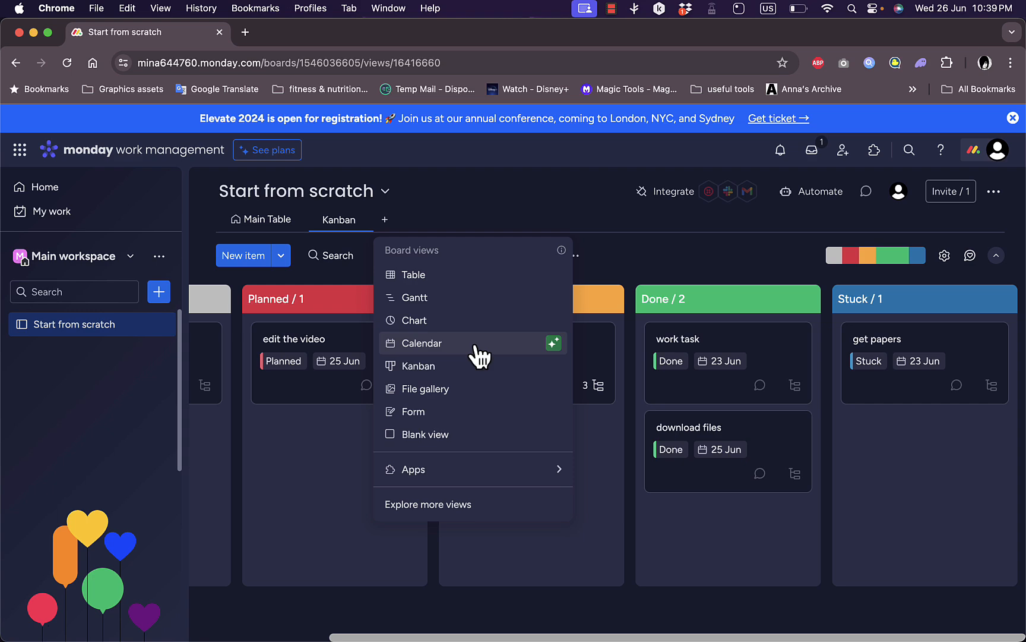
pyautogui.click(499, 348)
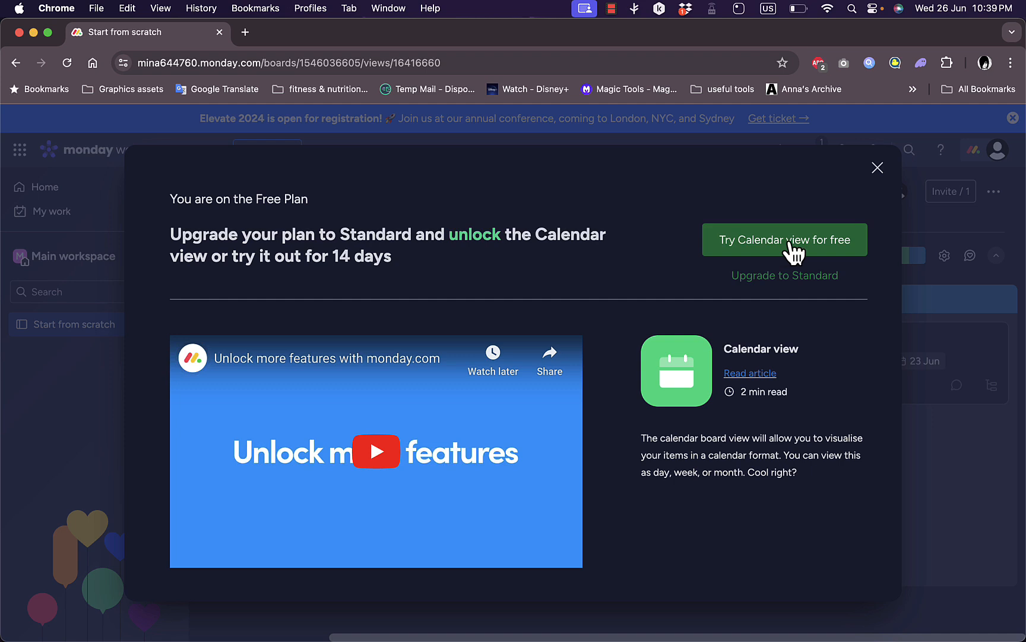
pyautogui.click(791, 244)
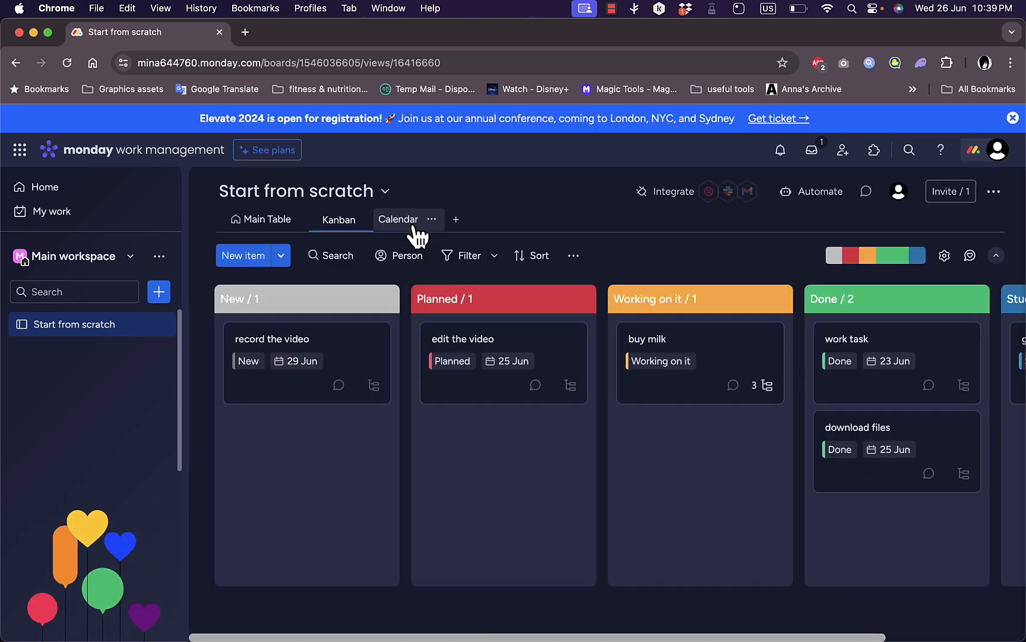
pyautogui.click(404, 235)
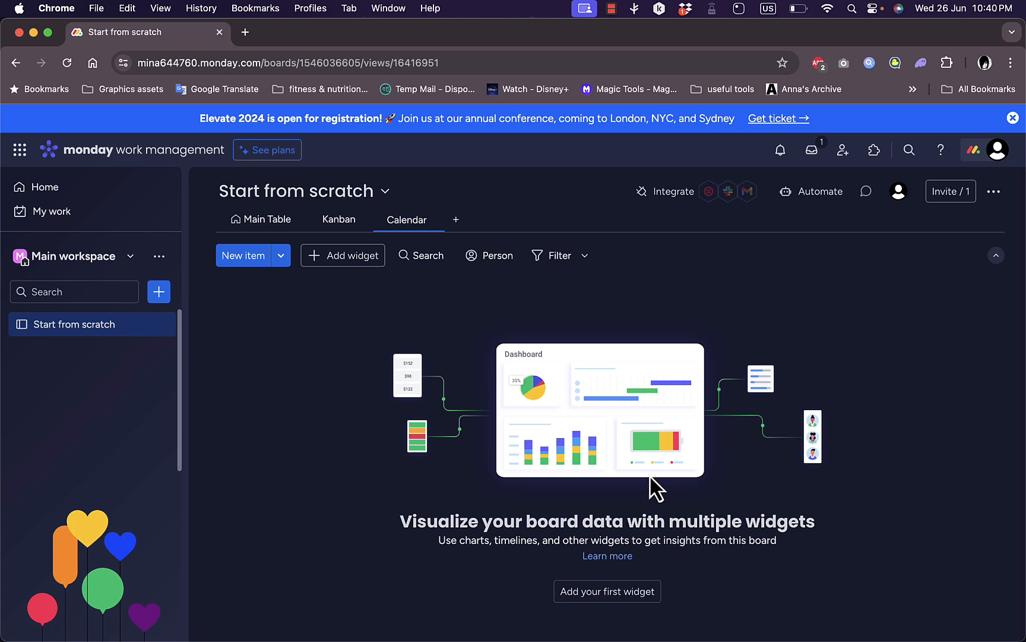
# Add a Battery widget to the Calendar view and widen it to about double its width
pyautogui.click(617, 591)
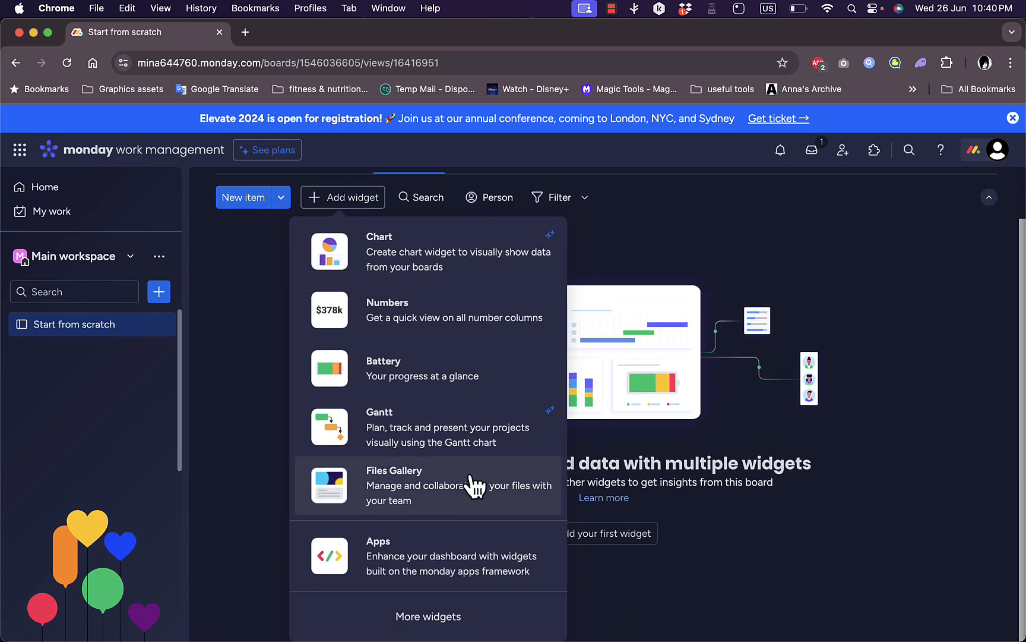
pyautogui.scroll(2, 472, 482)
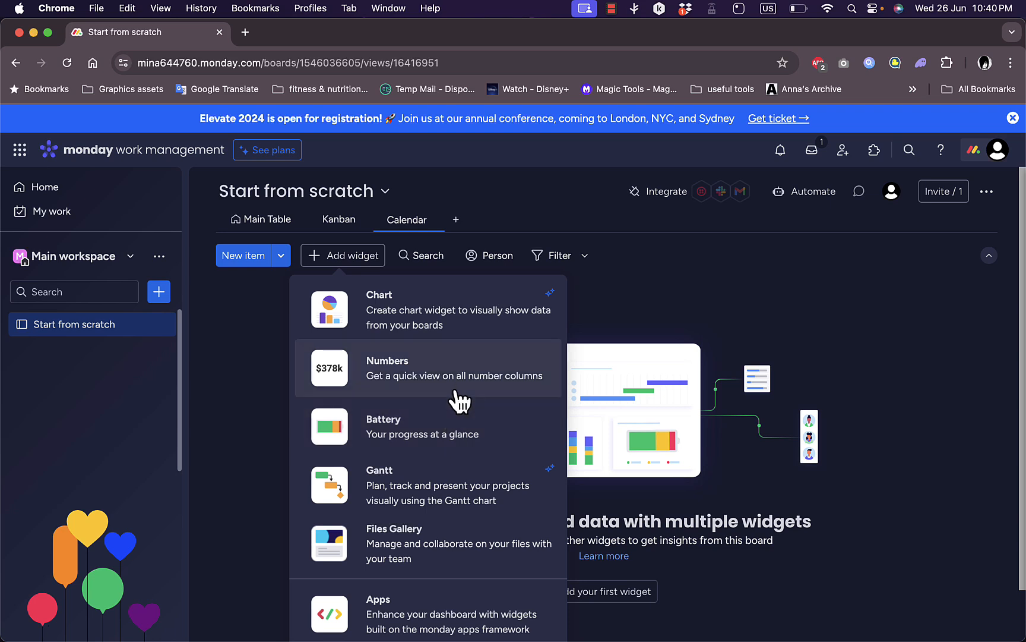
pyautogui.click(456, 430)
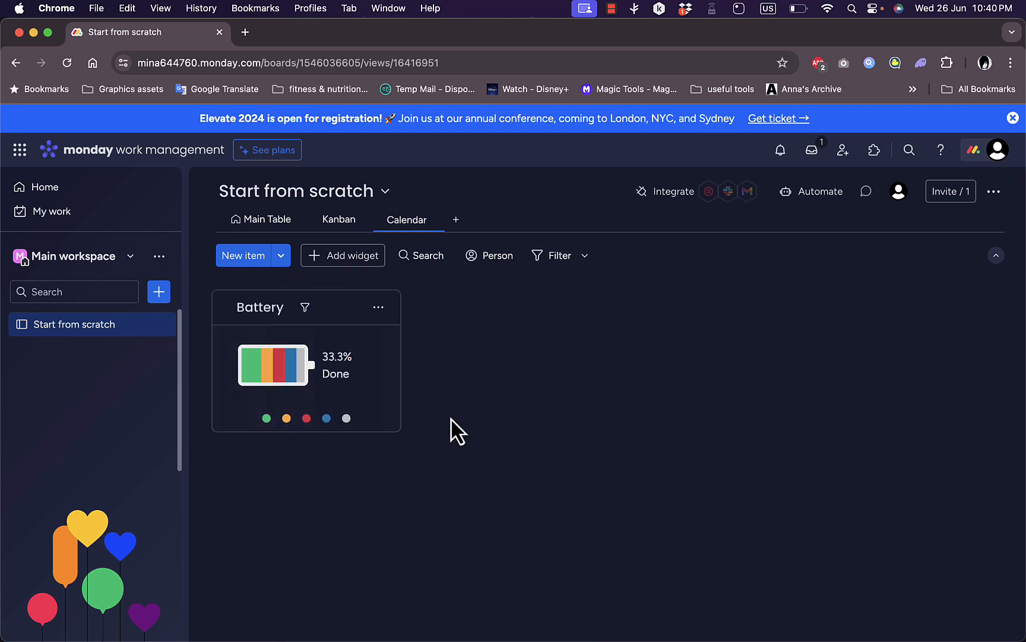
pyautogui.moveTo(247, 373)
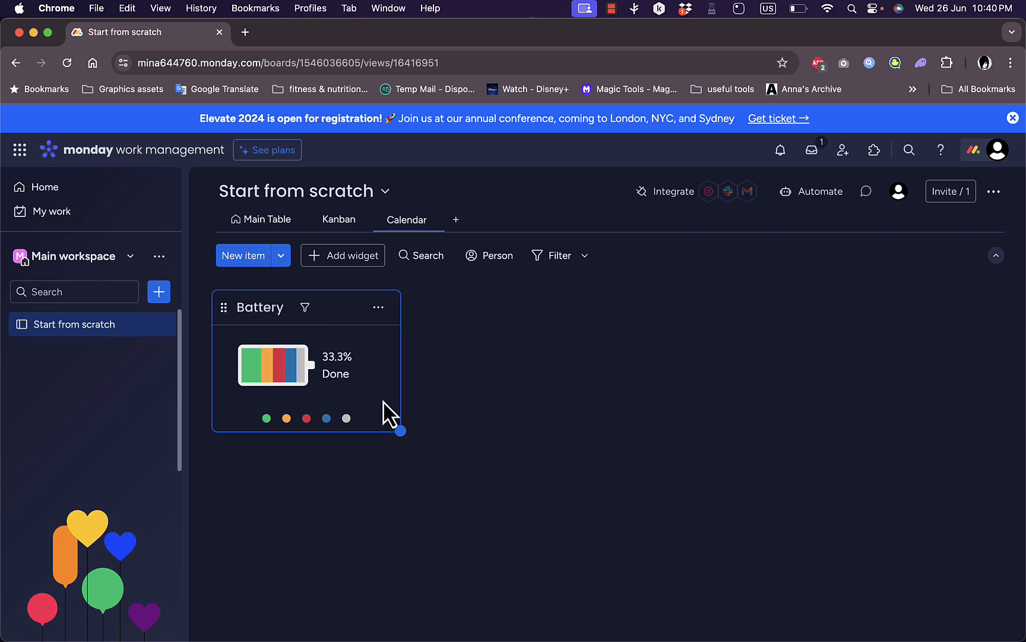
pyautogui.moveTo(357, 418); pyautogui.dragTo(599, 423)
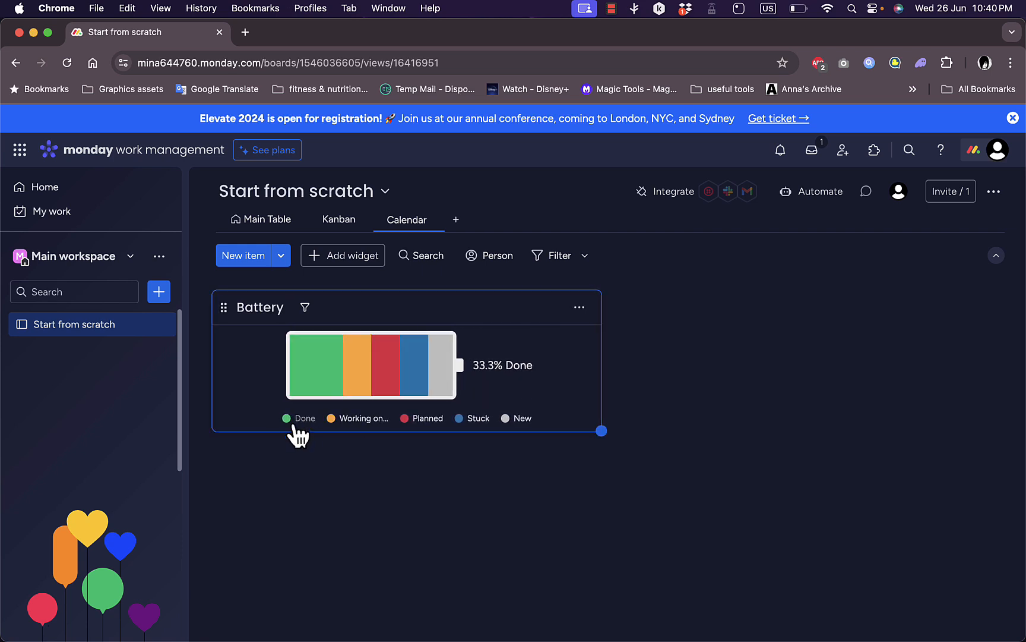
# Search the Widgets Center for "calendar" and add the Calendar widget to the view
pyautogui.click(363, 260)
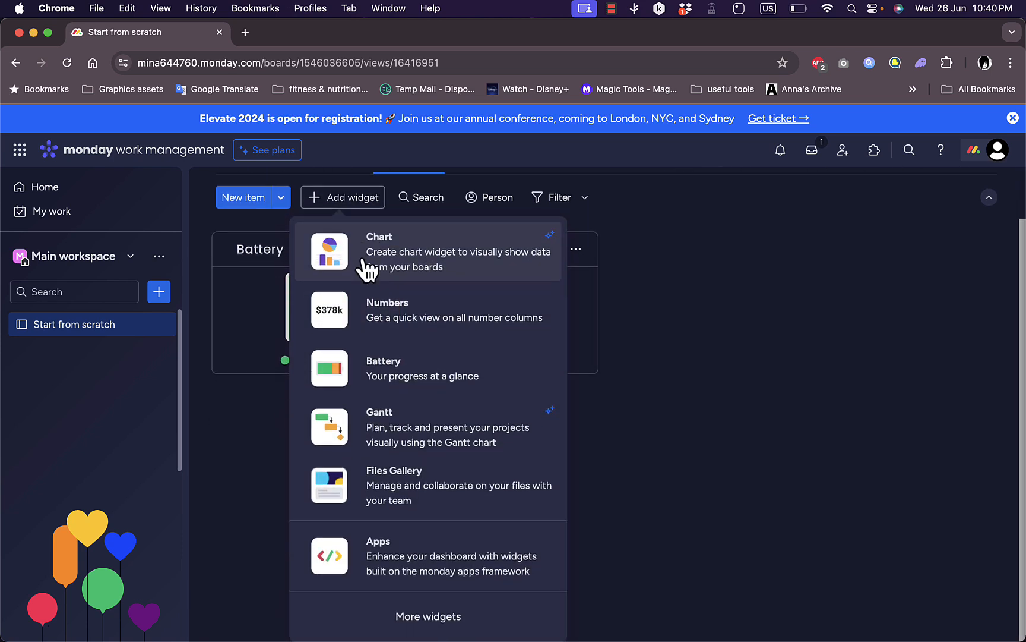
pyautogui.click(449, 625)
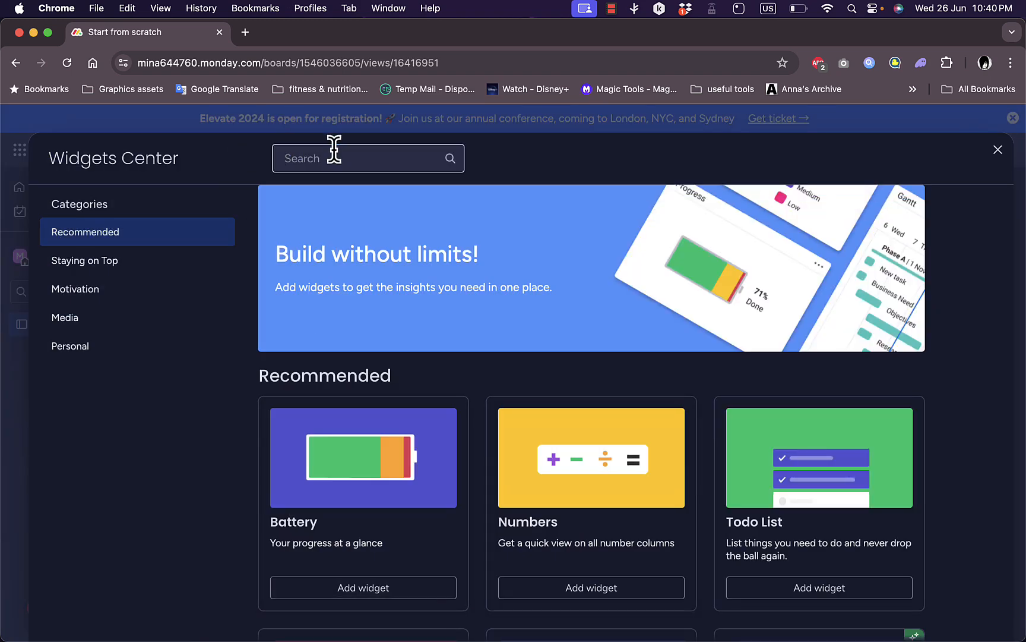
pyautogui.write('calendar')
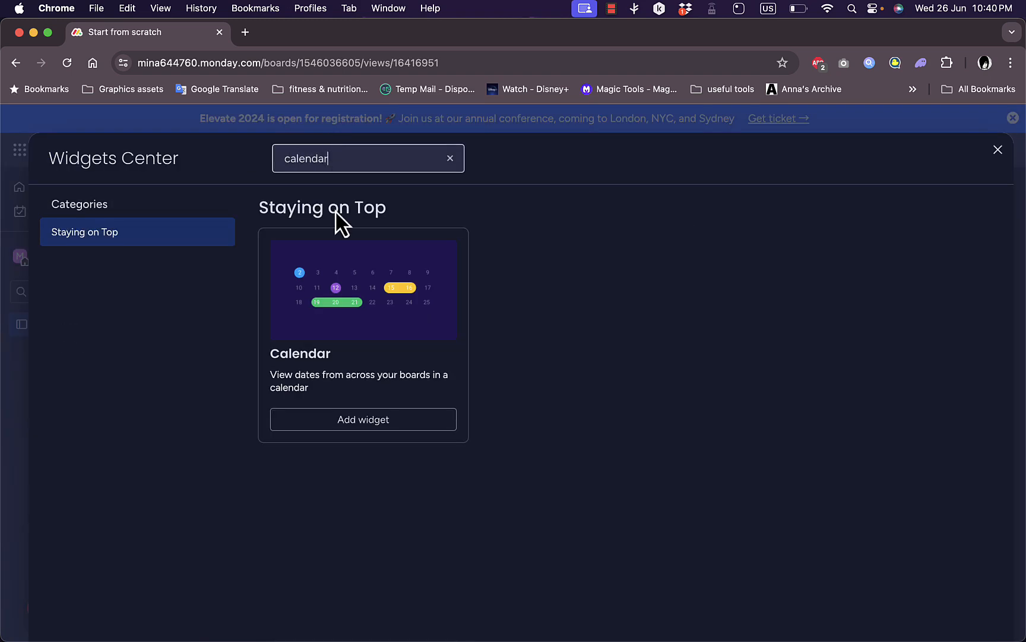
pyautogui.click(334, 291)
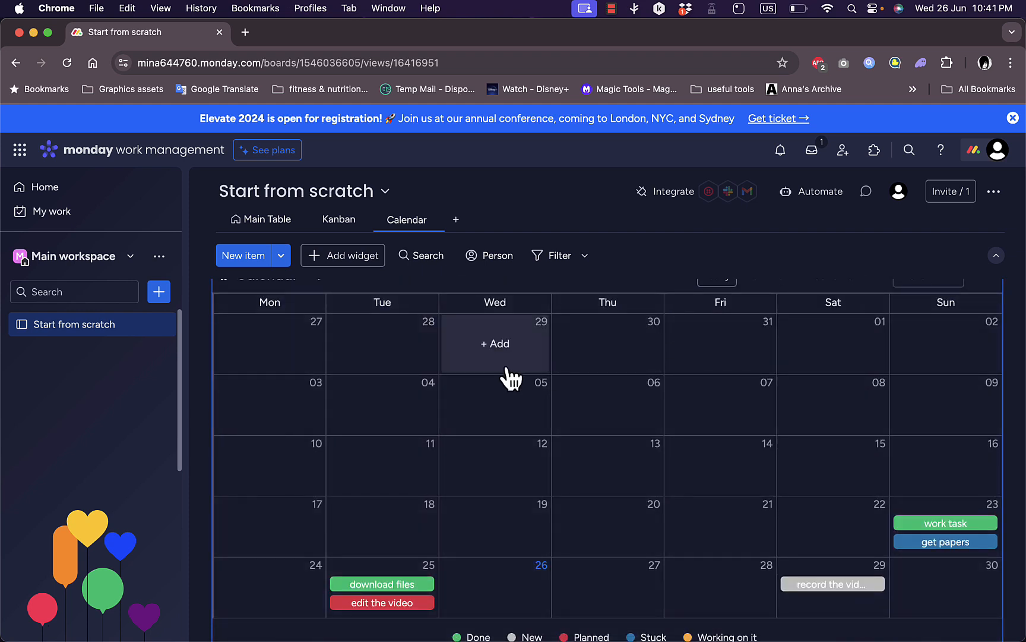
# View the Calendar widget in Week and Day layouts, cancelling any new item, and return it to the Month layout
pyautogui.scroll(1, 506, 370)
pyautogui.scroll(-1, 505, 369)
pyautogui.scroll(2, 509, 380)
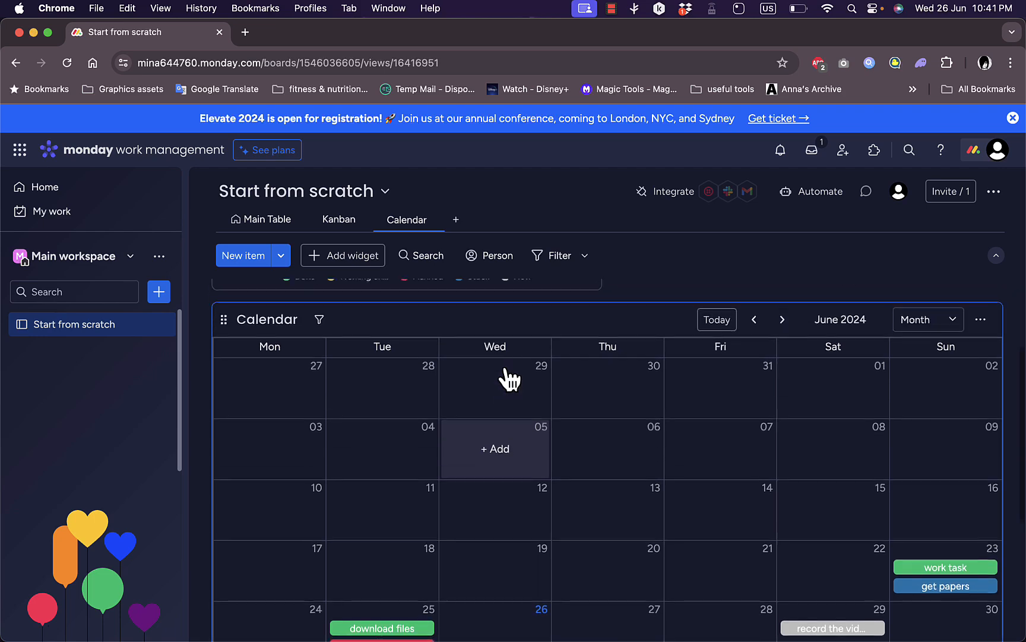
pyautogui.click(913, 330)
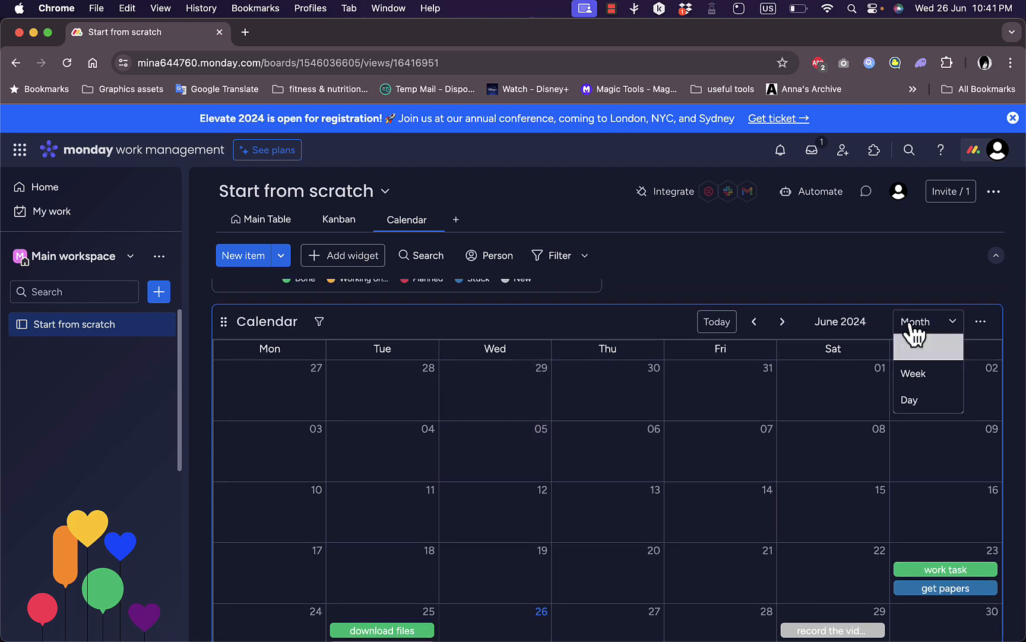
pyautogui.click(926, 387)
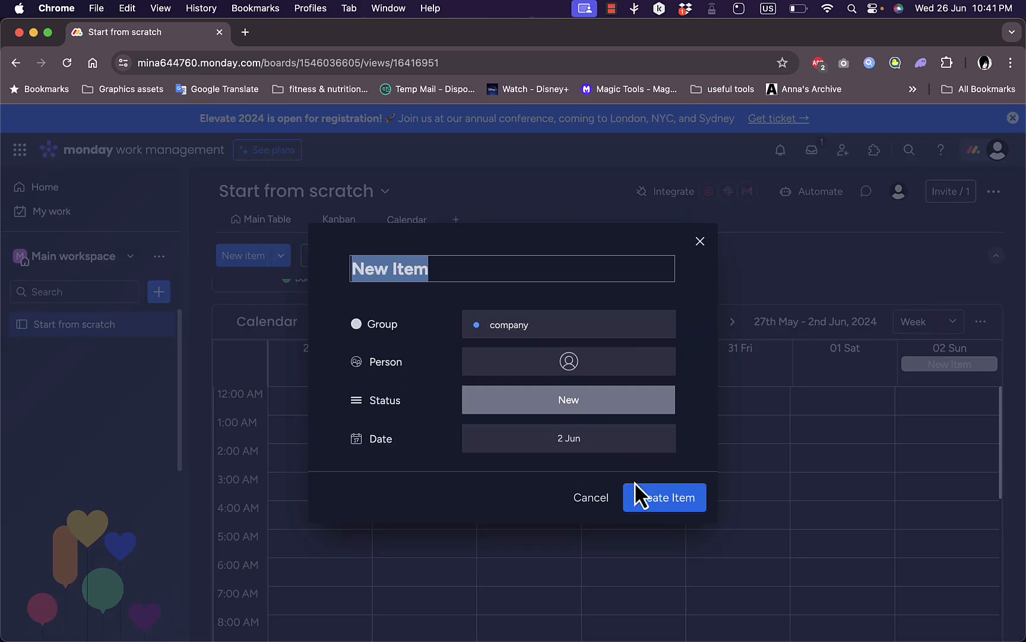
pyautogui.click(605, 506)
pyautogui.click(930, 333)
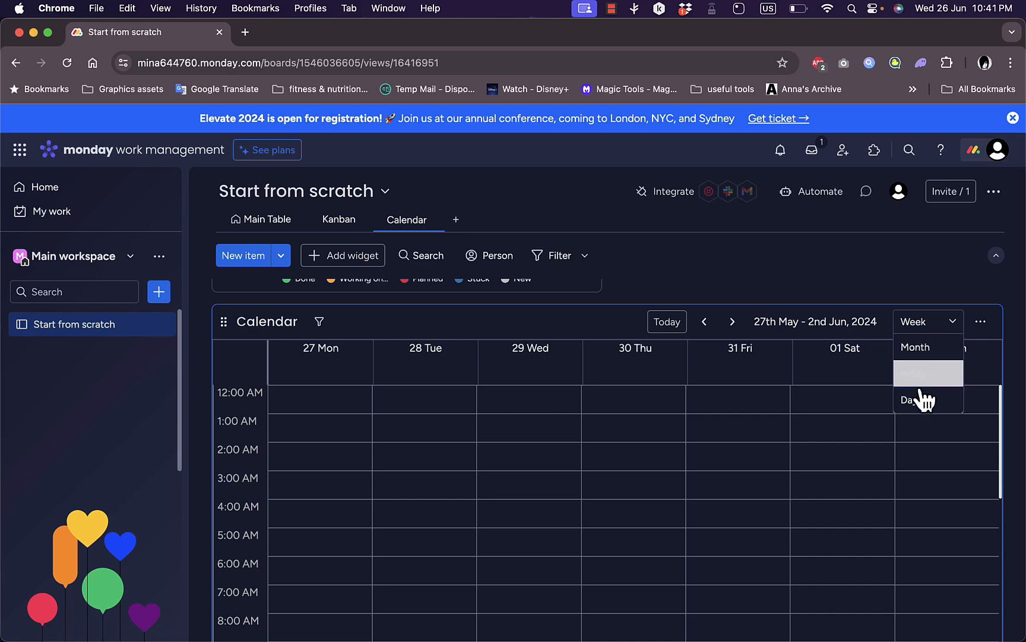
pyautogui.click(918, 409)
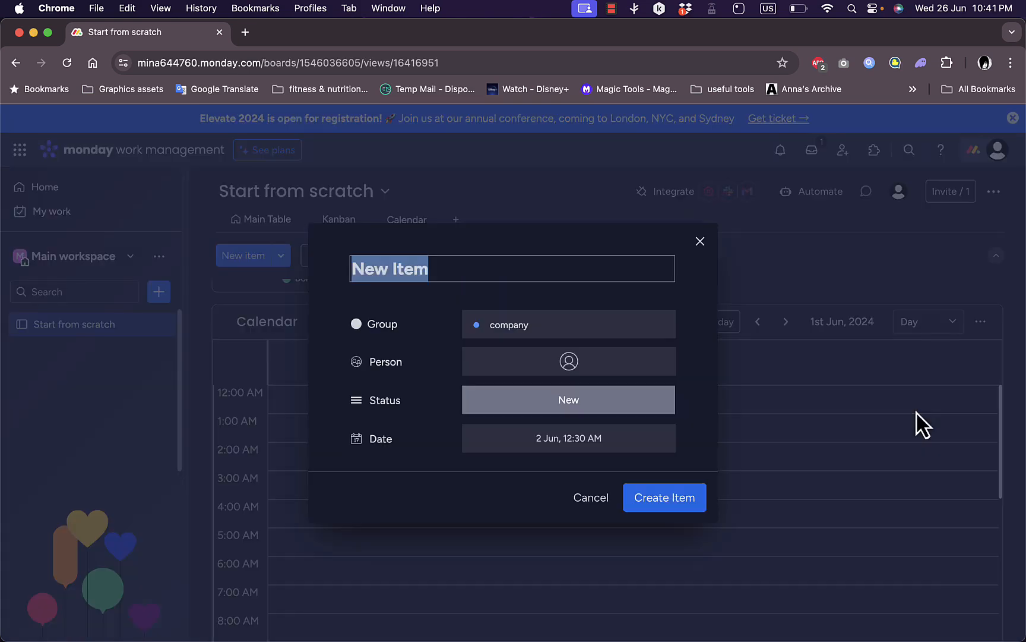
pyautogui.click(598, 498)
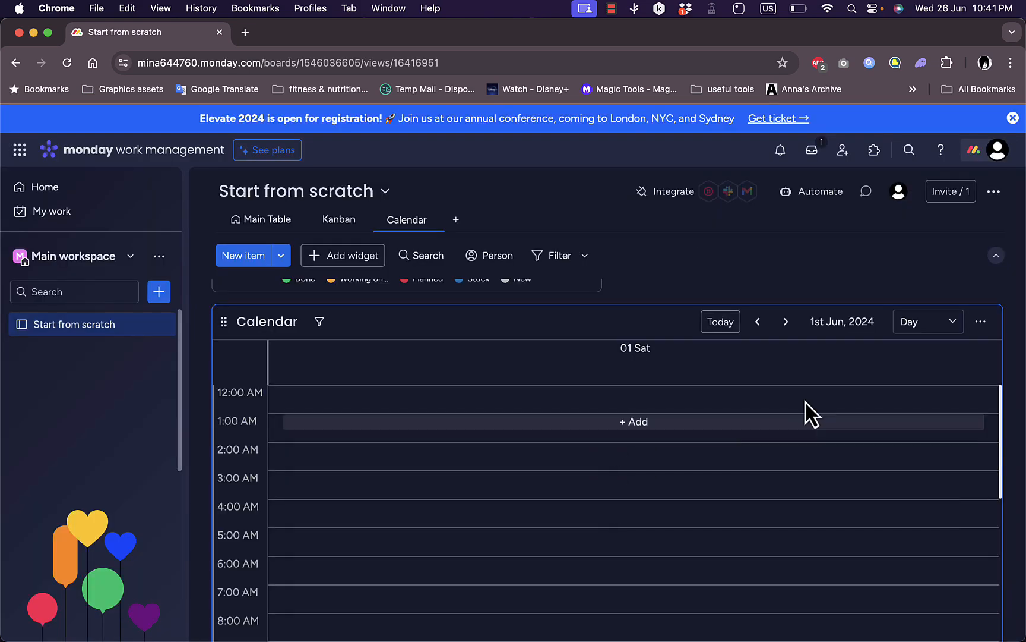
pyautogui.click(911, 330)
pyautogui.click(913, 351)
pyautogui.scroll(-2, 382, 564)
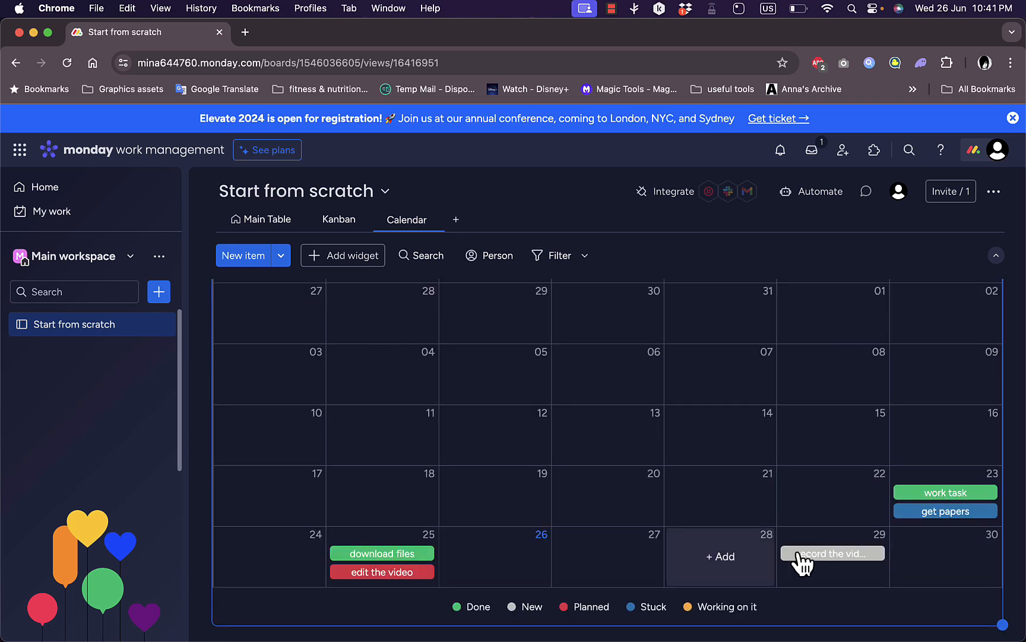
# Compare the main table with the month calendar, and view the details of the download files item on 25 June
pyautogui.click(269, 220)
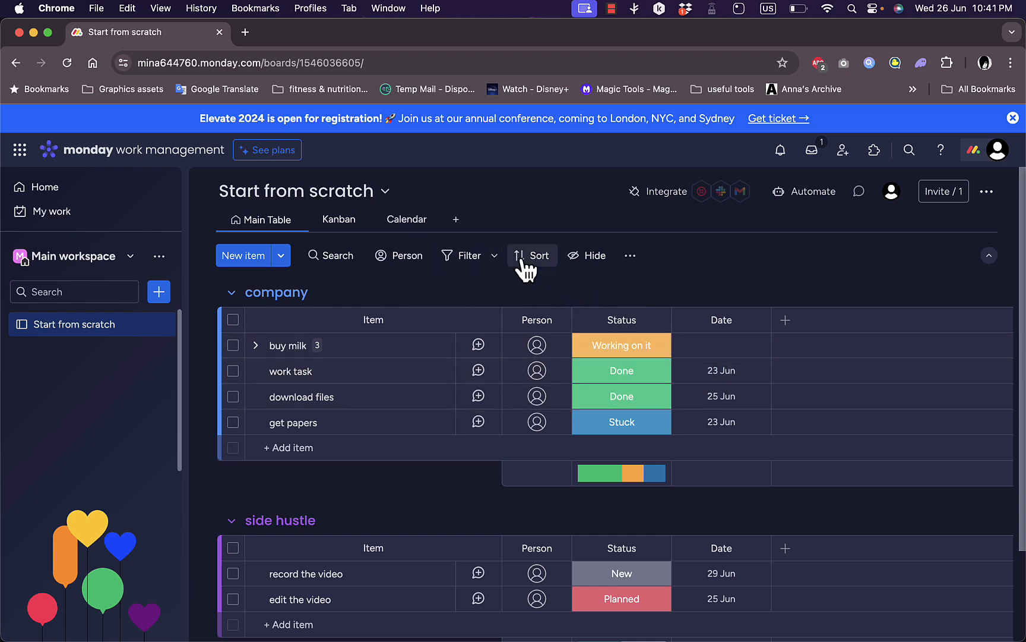
pyautogui.click(423, 220)
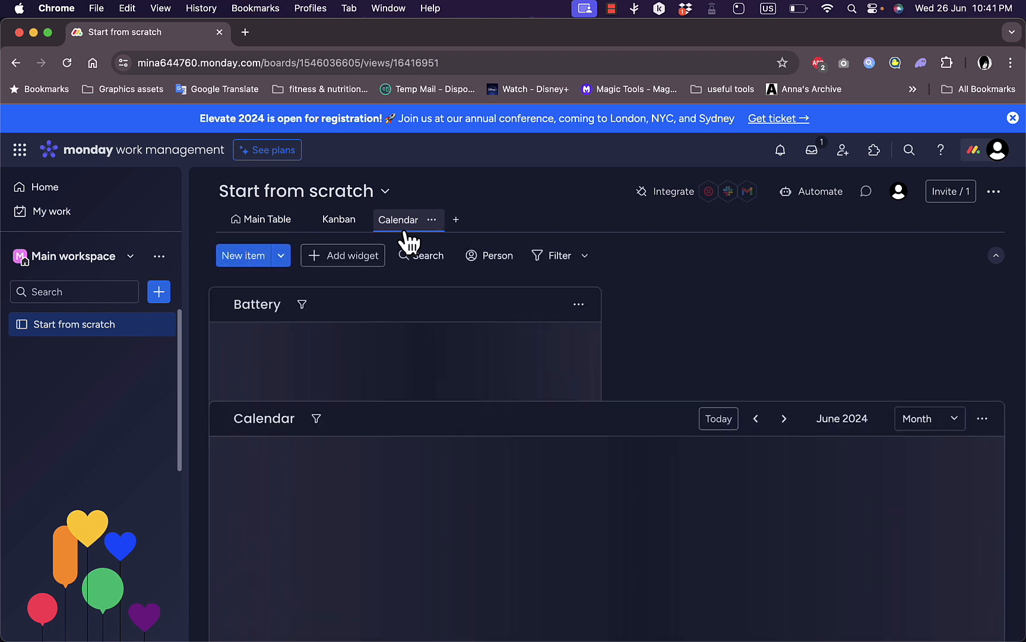
pyautogui.scroll(-5, 529, 426)
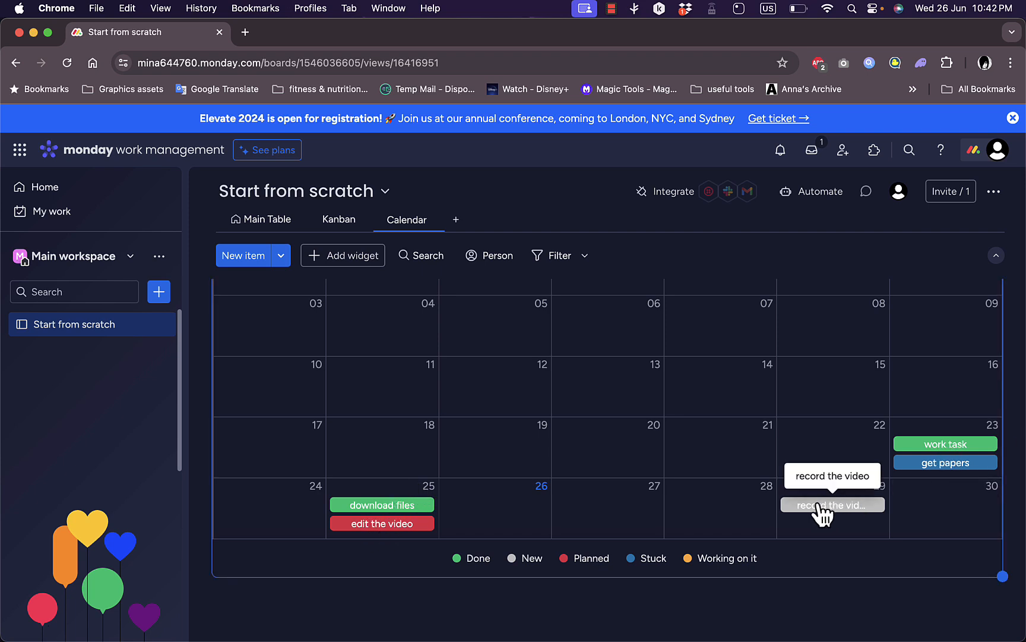
pyautogui.click(370, 504)
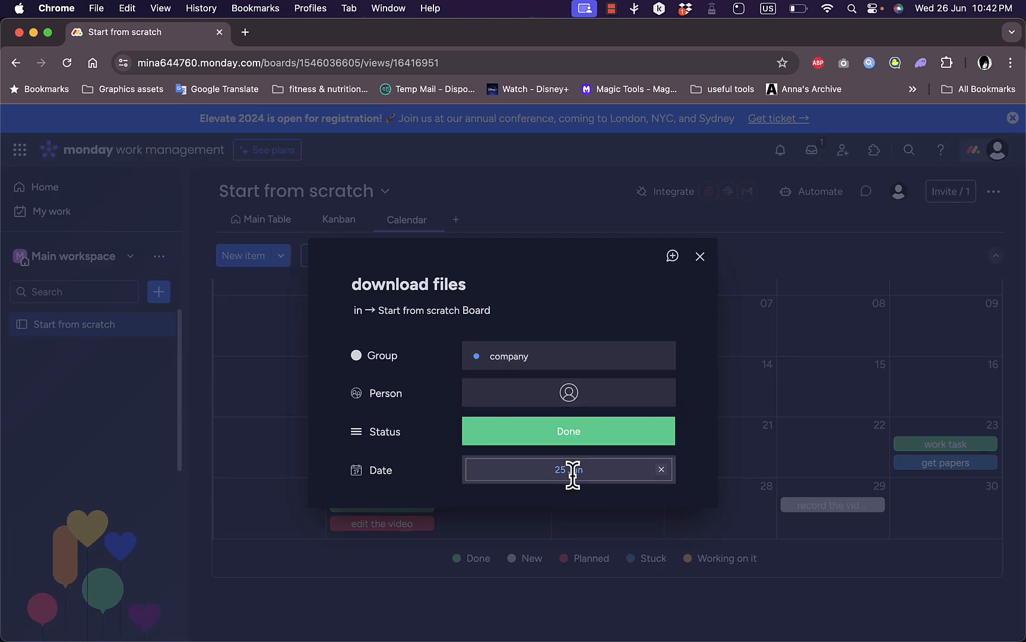
pyautogui.click(699, 257)
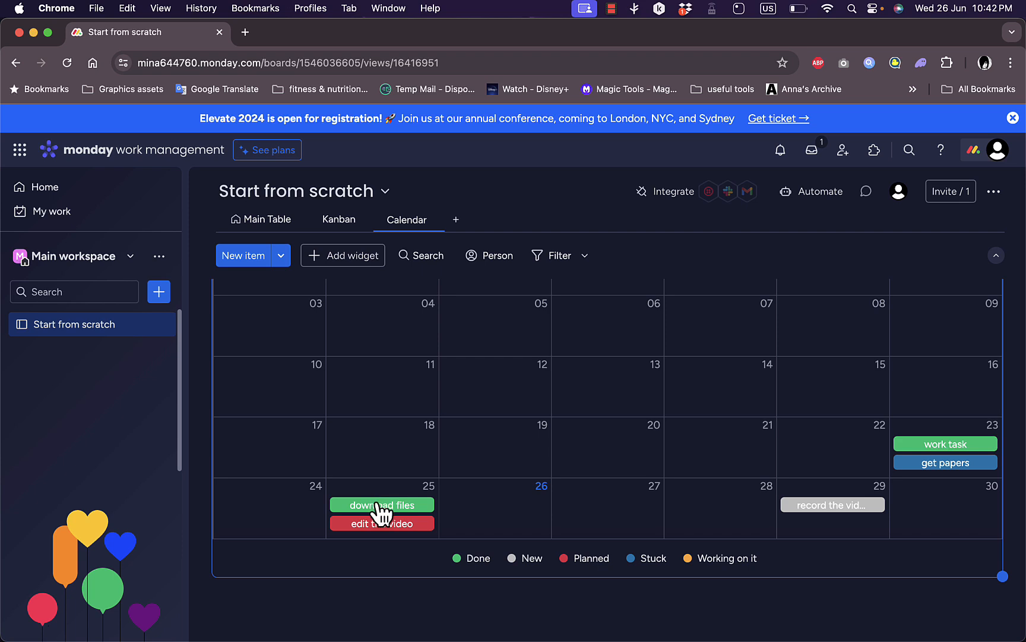
# Move the download files item to 27 June on the month calendar and check its date in the main table
pyautogui.moveTo(377, 502); pyautogui.dragTo(603, 499)
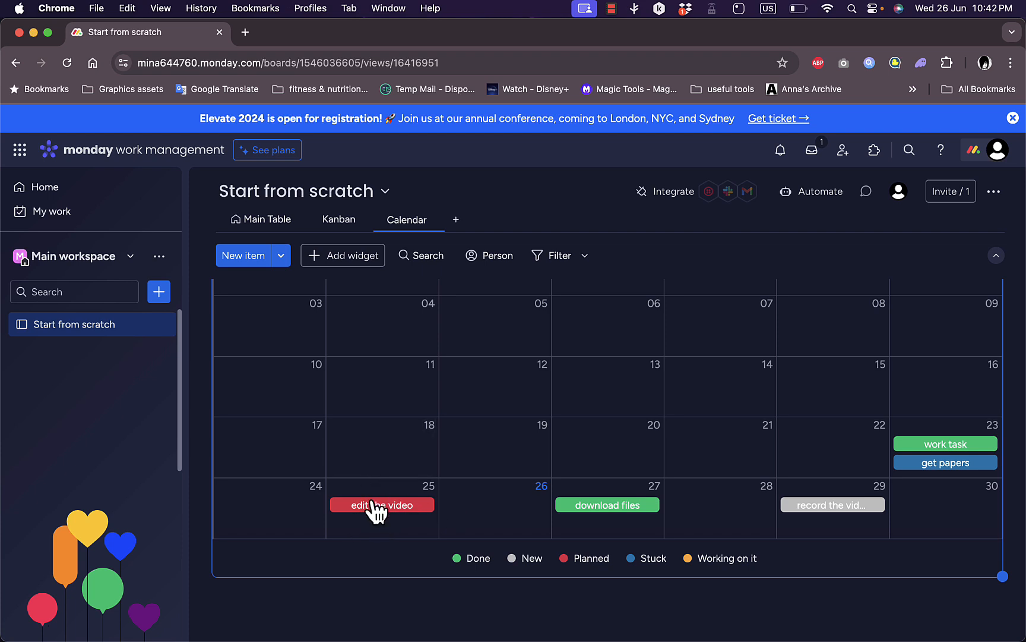
pyautogui.click(260, 219)
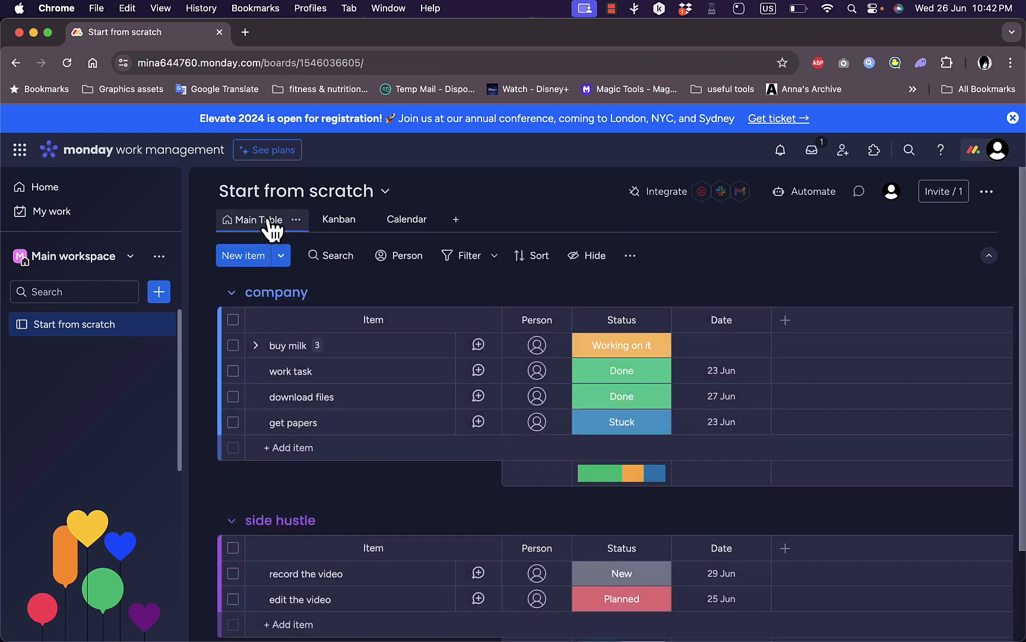
# Set the edit the video item's status to Working on it and review the change in the Calendar and Battery widgets
pyautogui.click(632, 606)
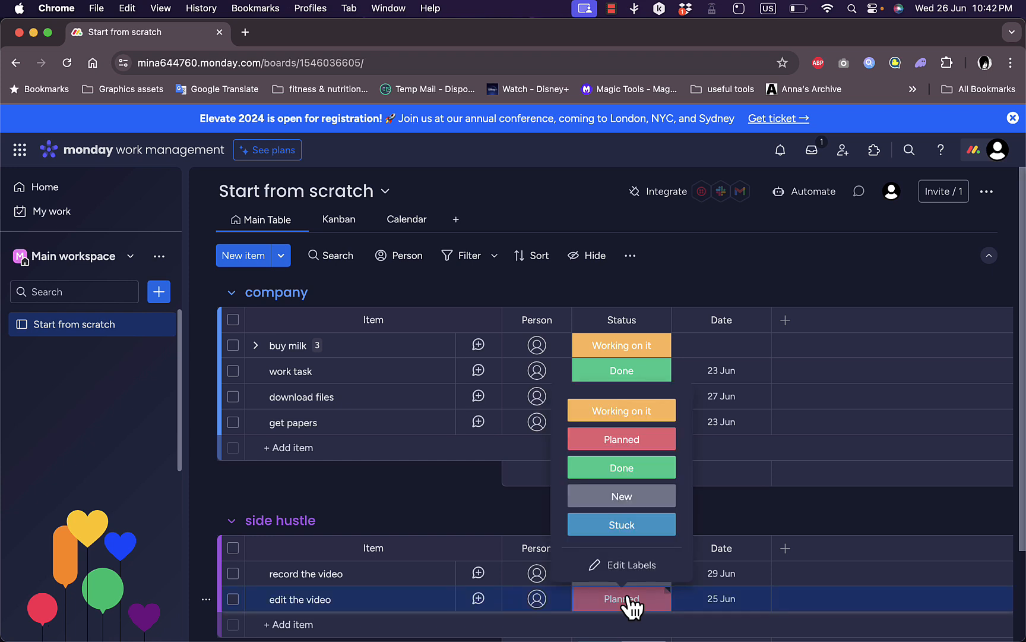
pyautogui.click(623, 413)
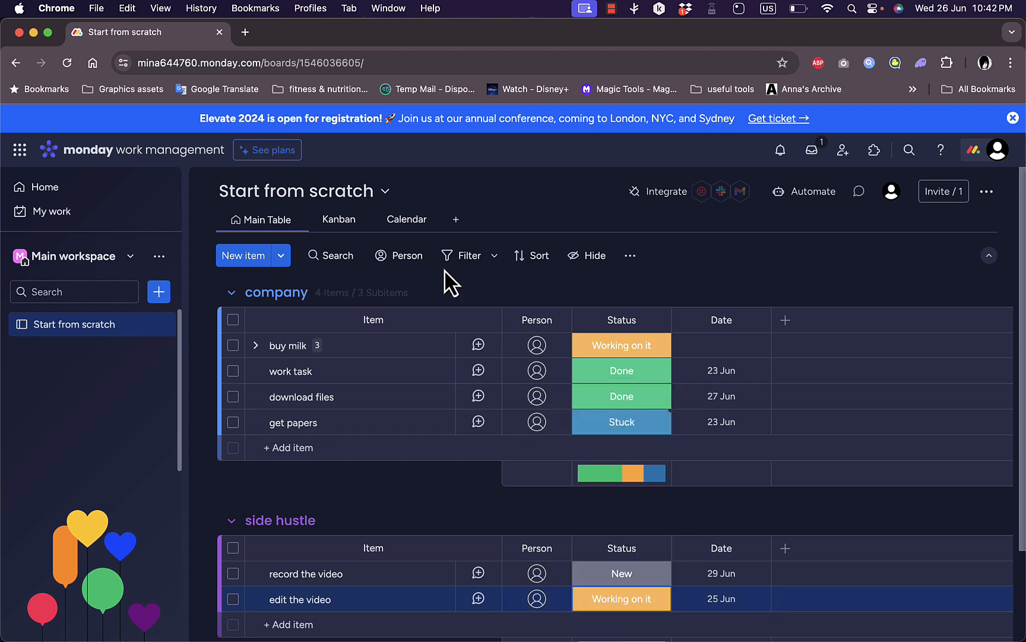
pyautogui.click(410, 220)
pyautogui.scroll(-10, 407, 480)
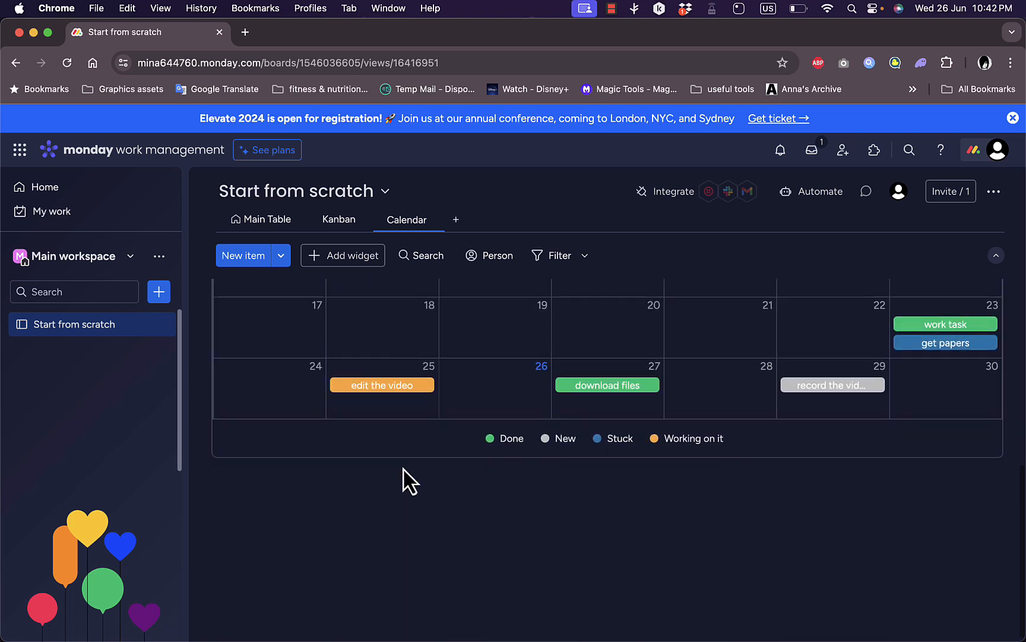
pyautogui.scroll(10, 392, 406)
pyautogui.moveTo(374, 399)
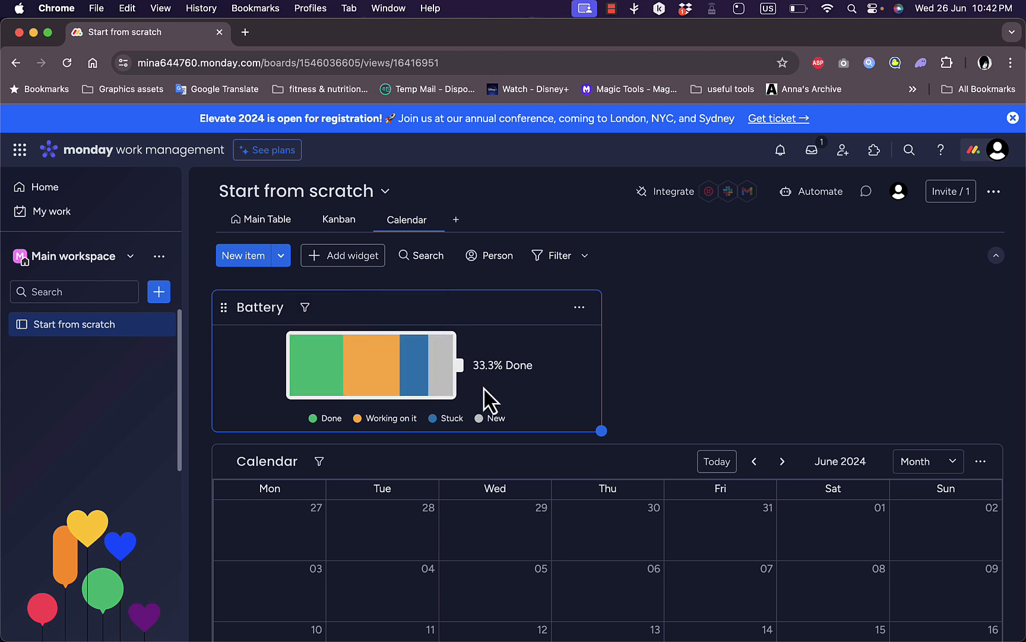
# Widen the Battery widget to about one and a half times its width and delete it from the Calendar view
pyautogui.moveTo(592, 421); pyautogui.dragTo(825, 380)
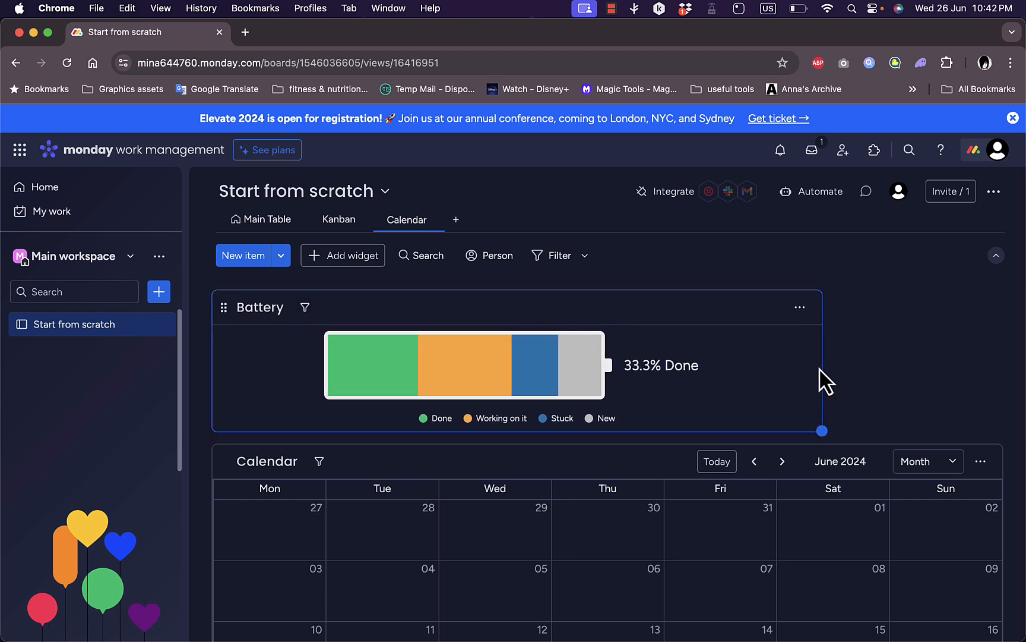
pyautogui.click(813, 307)
pyautogui.click(759, 468)
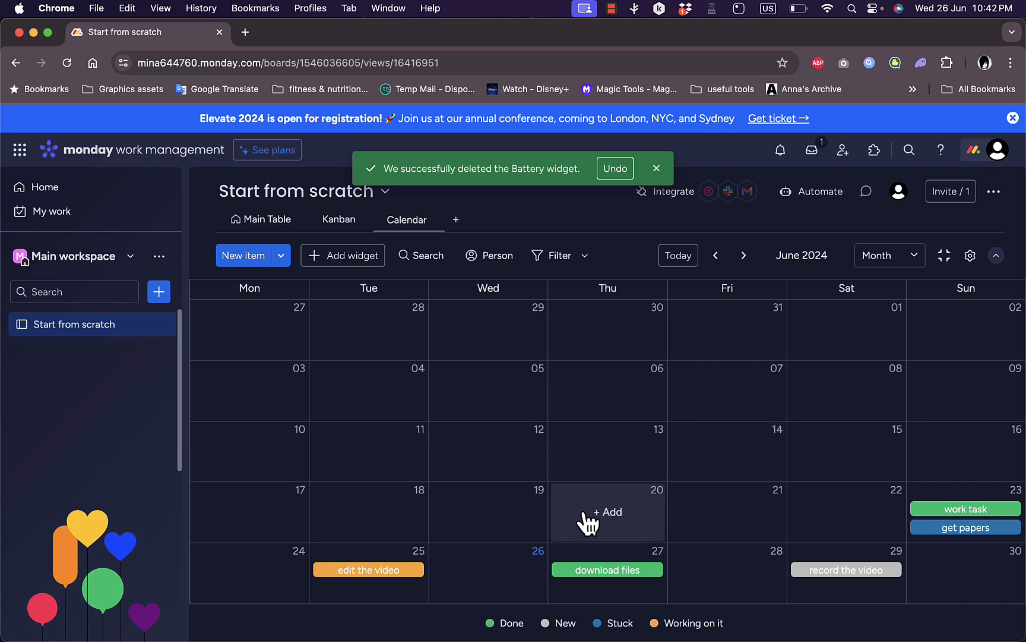
# Create a "buy groceries" item on 28 June in the month calendar with the status Planned
pyautogui.click(732, 579)
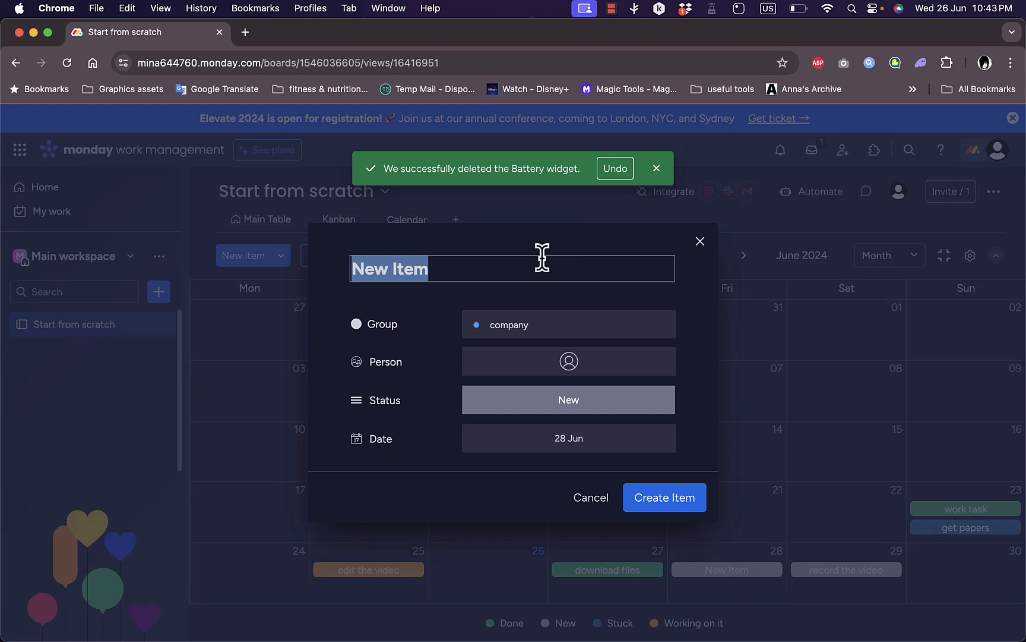
pyautogui.write('buy groceries')
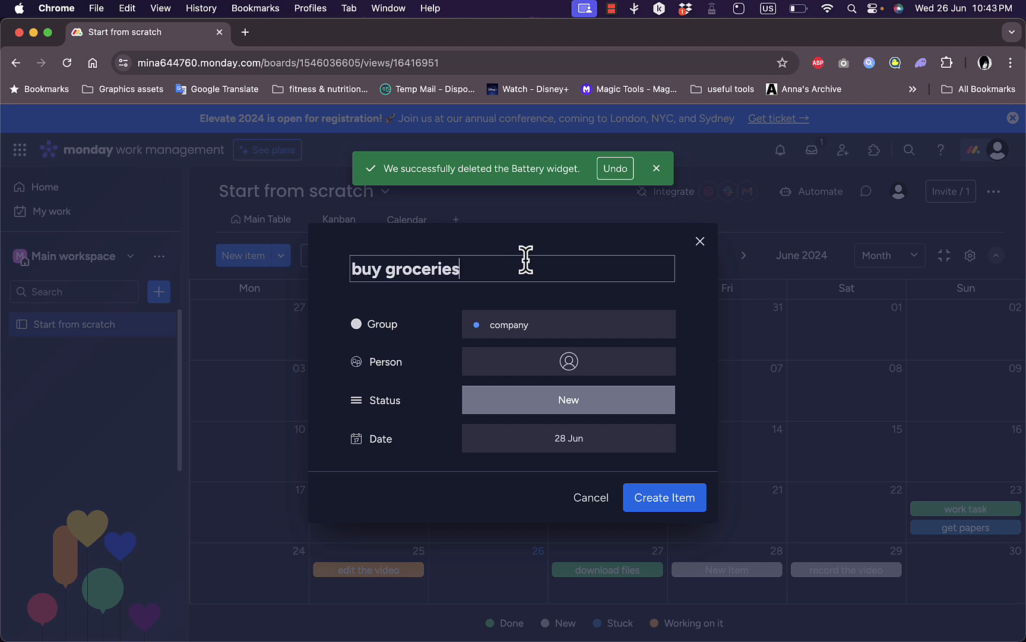
pyautogui.click(585, 407)
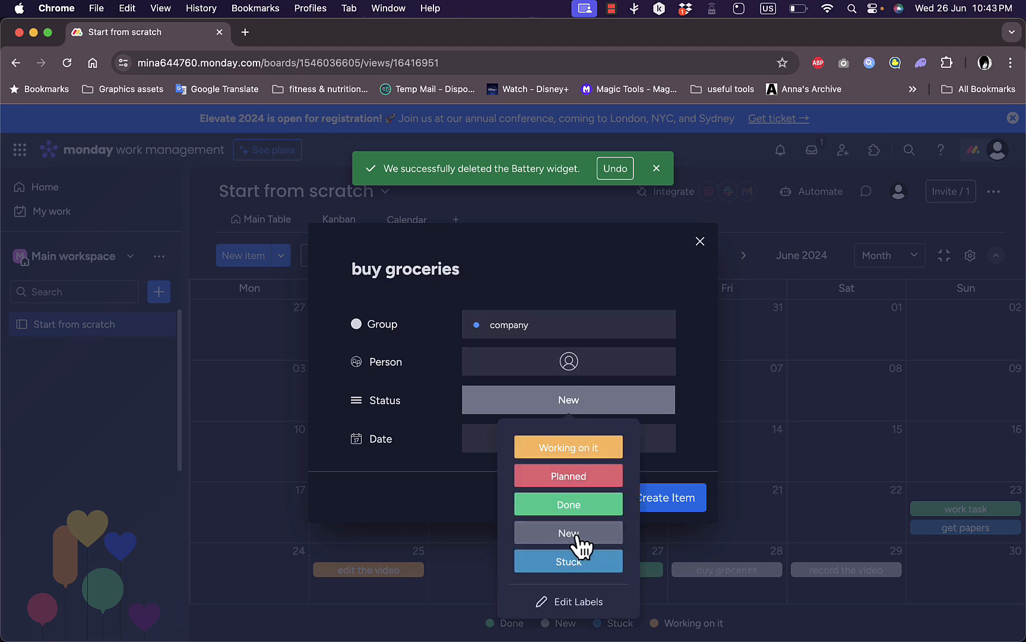
pyautogui.click(579, 485)
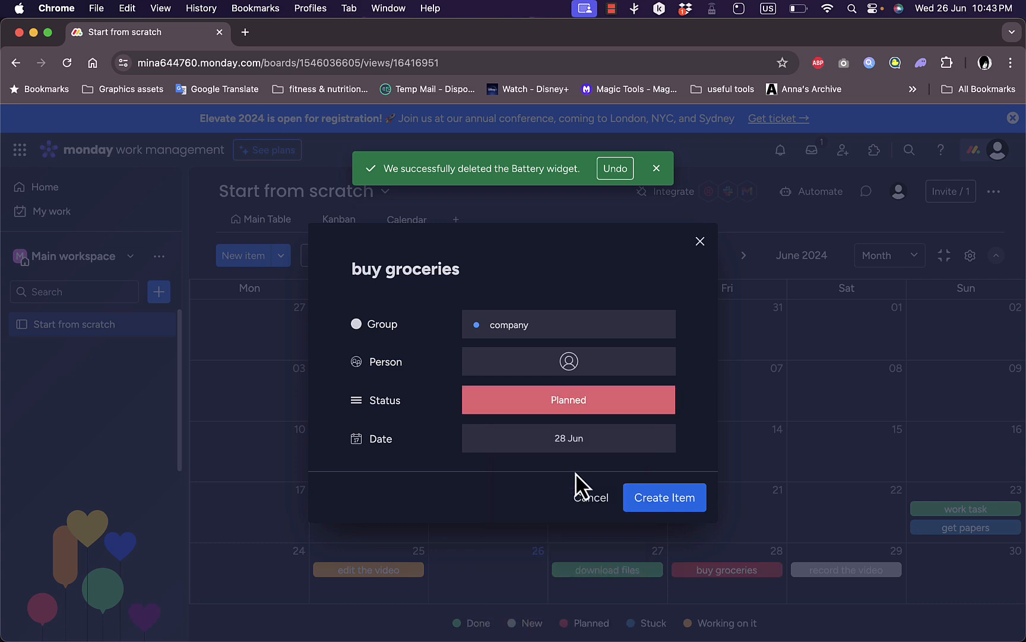
pyautogui.click(665, 506)
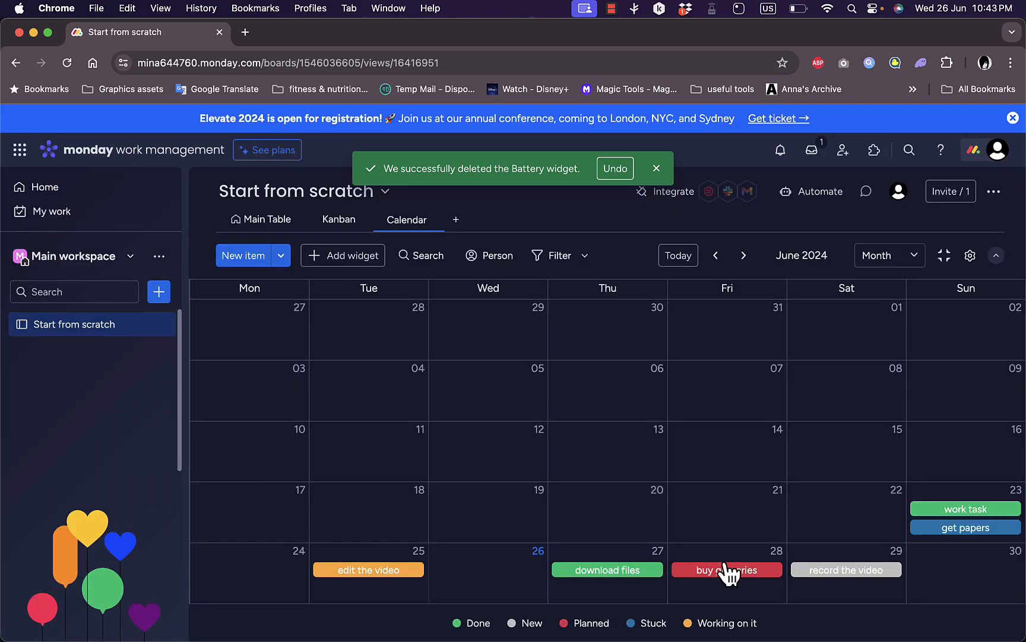
# Compare how the buy groceries item and the other tasks appear in the Kanban, main table and Calendar views
pyautogui.click(351, 223)
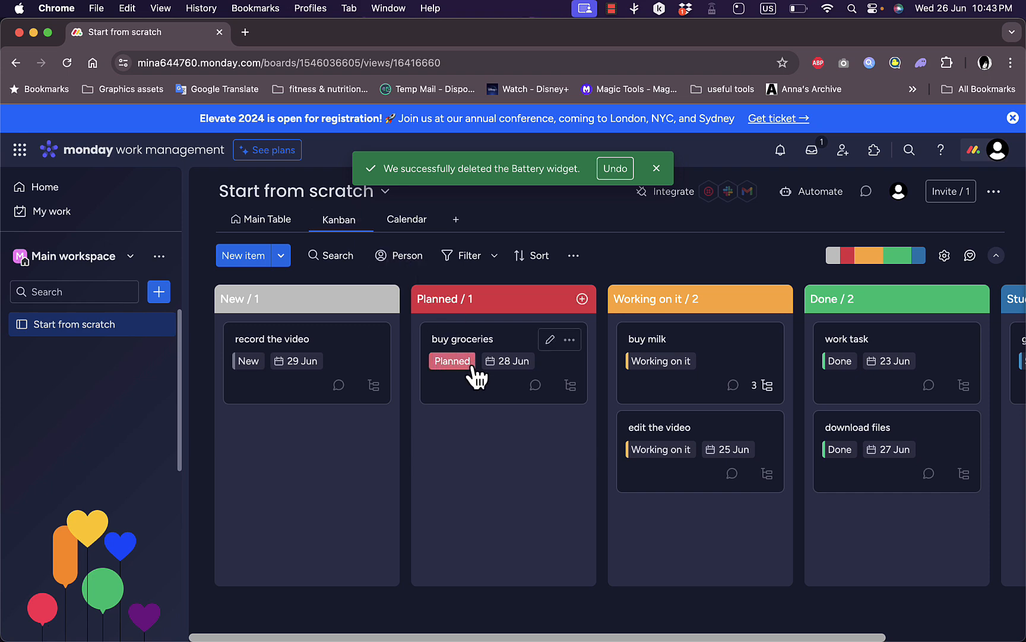
pyautogui.click(290, 221)
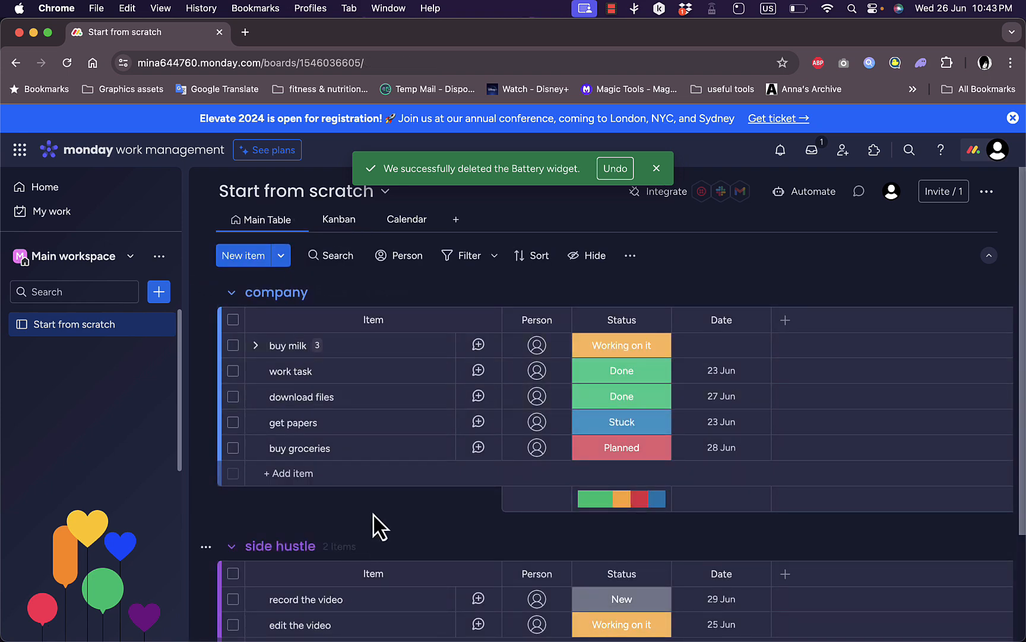
pyautogui.click(405, 220)
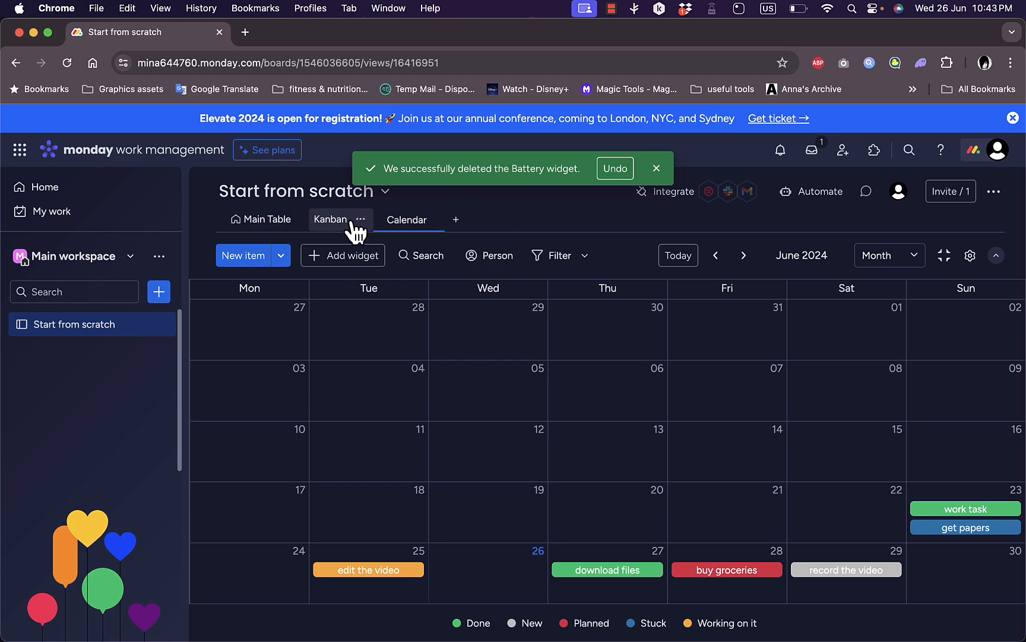
pyautogui.click(337, 219)
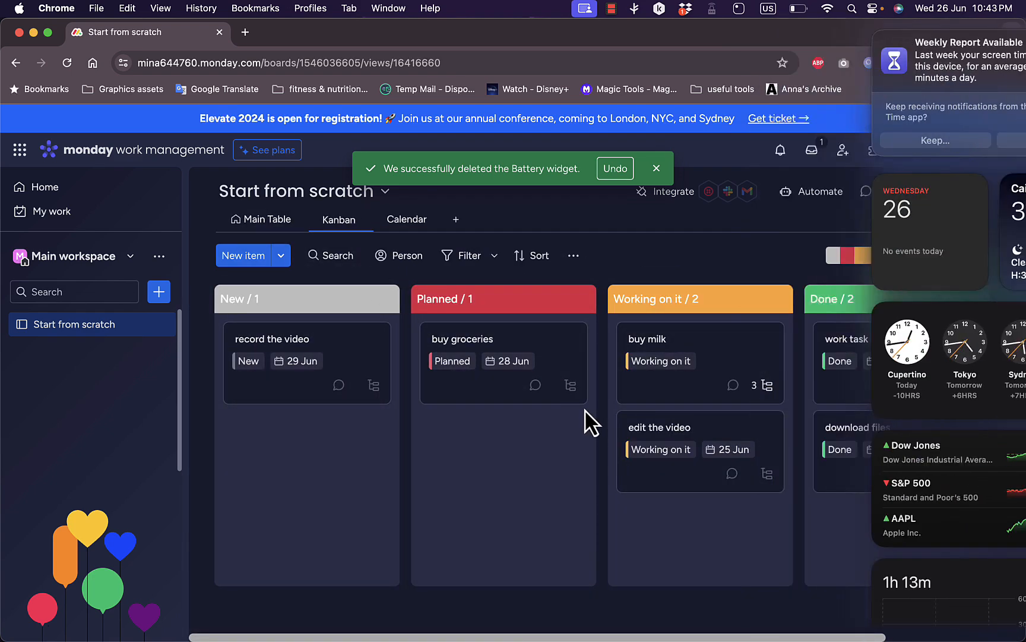
pyautogui.hscroll(3, 584, 416)
pyautogui.hscroll(-3, 587, 423)
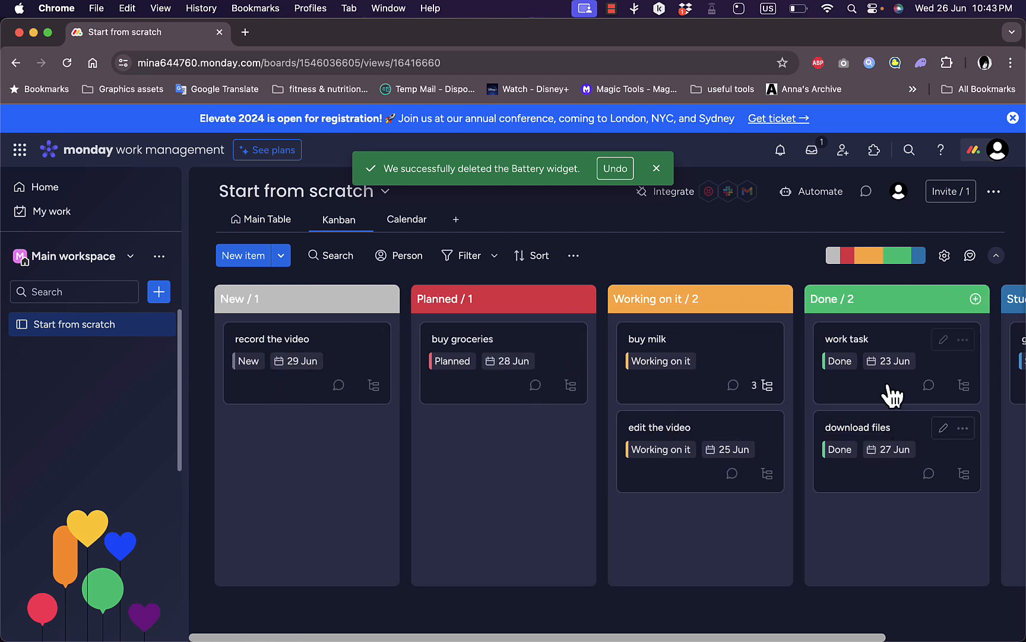
pyautogui.hscroll(3, 900, 426)
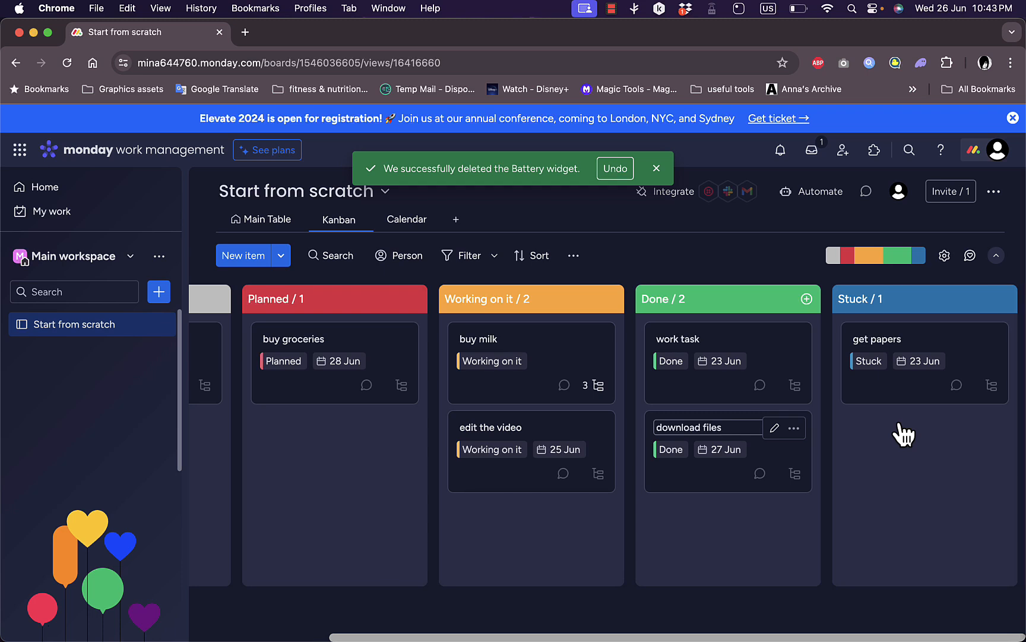
pyautogui.hscroll(-3, 442, 469)
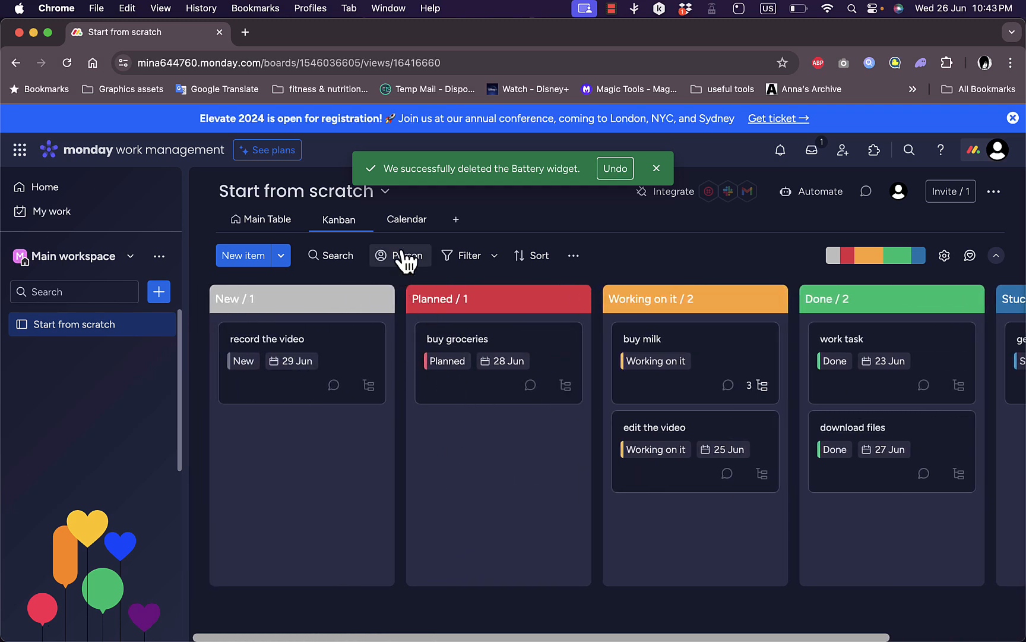
# Switch the Calendar view to the Week layout and view the details of the edit the video and buy groceries items
pyautogui.click(407, 220)
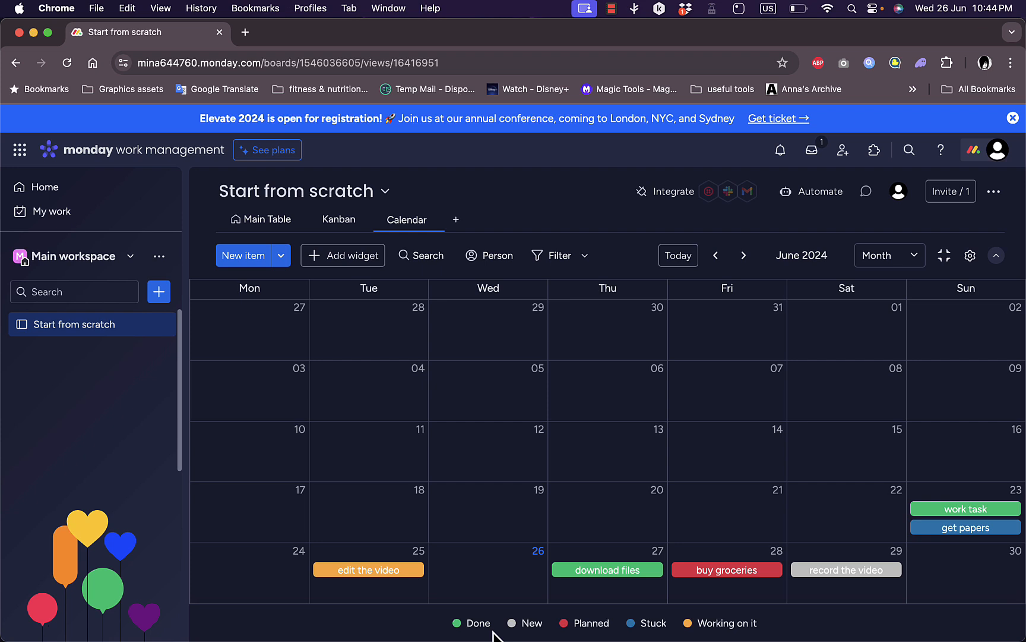
pyautogui.click(882, 265)
pyautogui.click(881, 304)
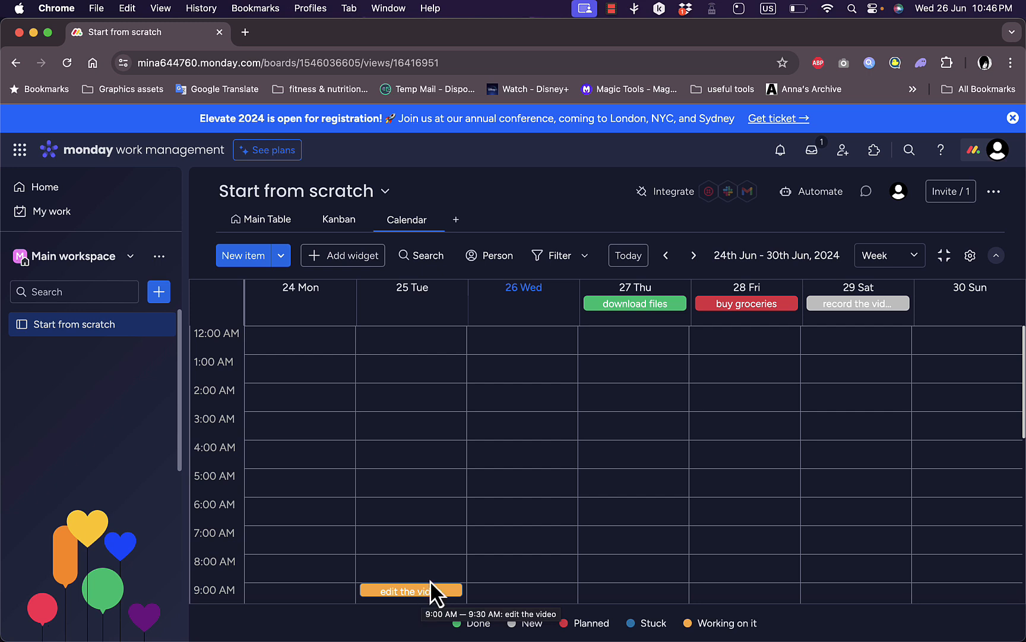
pyautogui.scroll(-5, 440, 573)
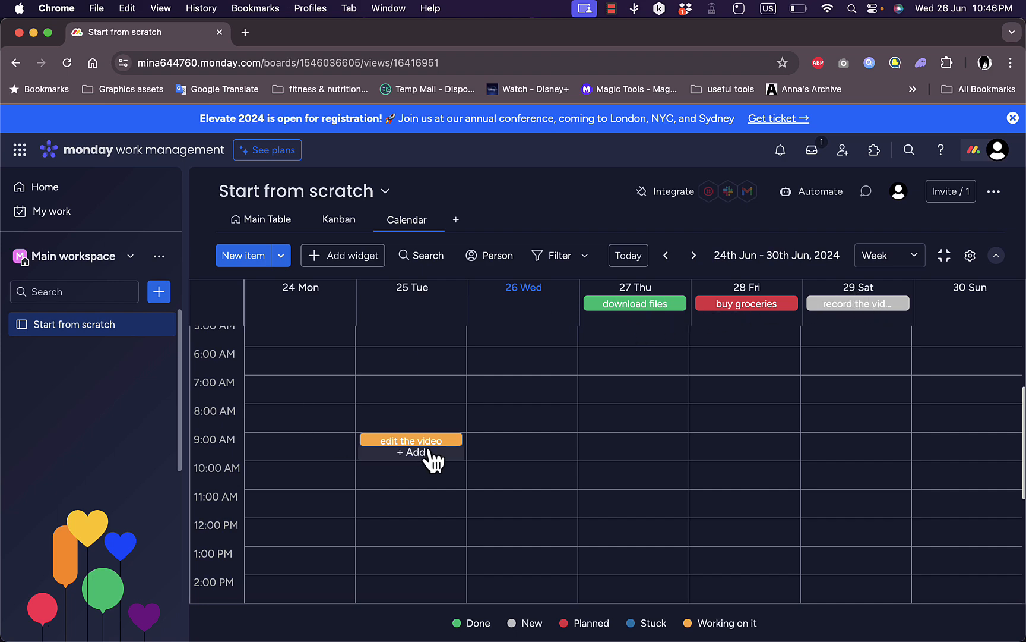
pyautogui.scroll(2, 429, 457)
pyautogui.click(414, 491)
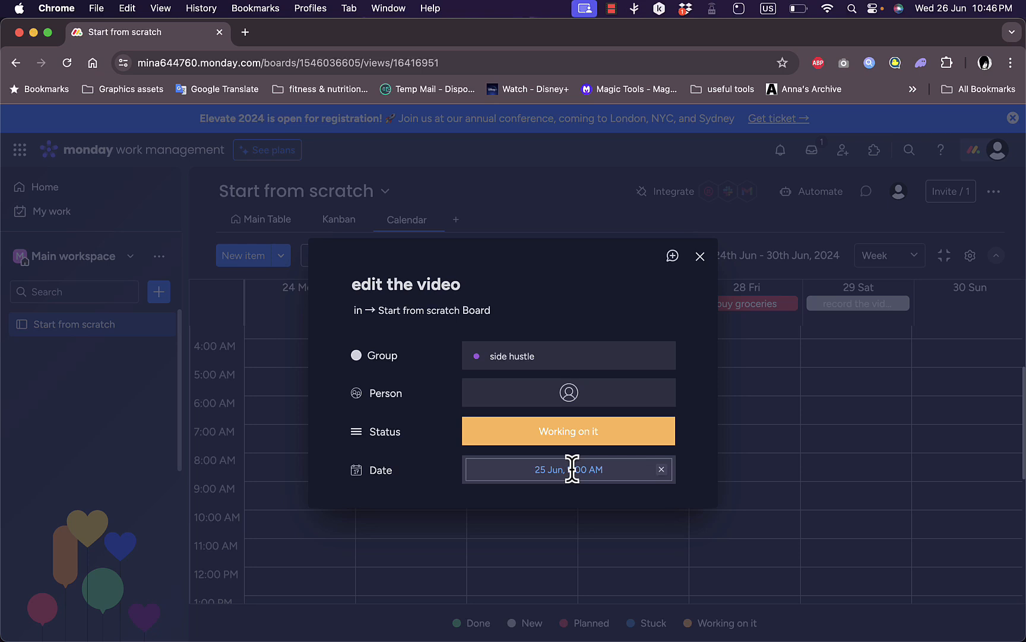
pyautogui.click(701, 257)
pyautogui.click(742, 315)
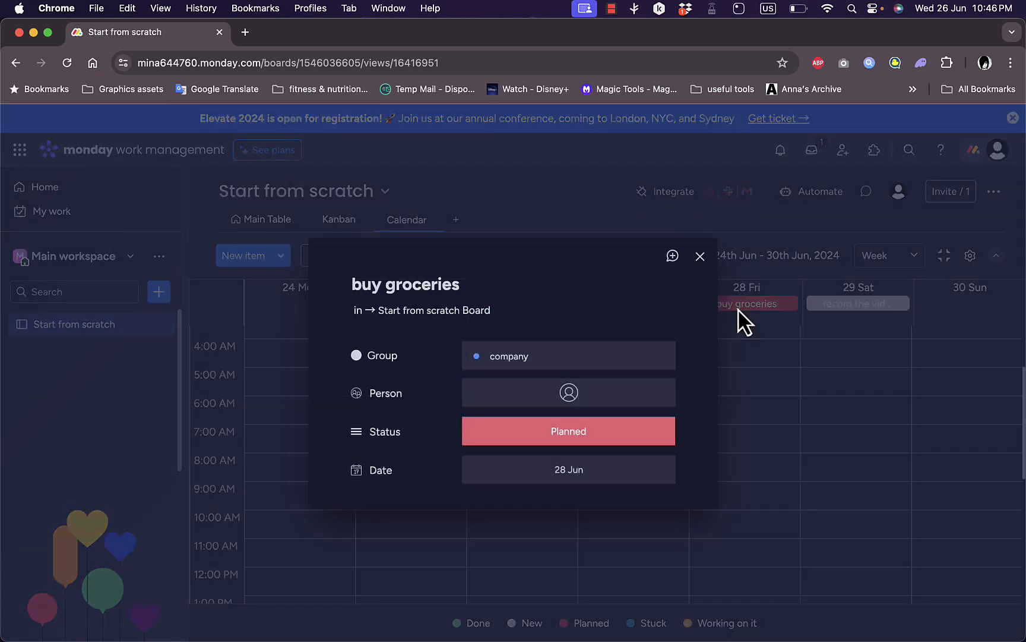
pyautogui.click(701, 257)
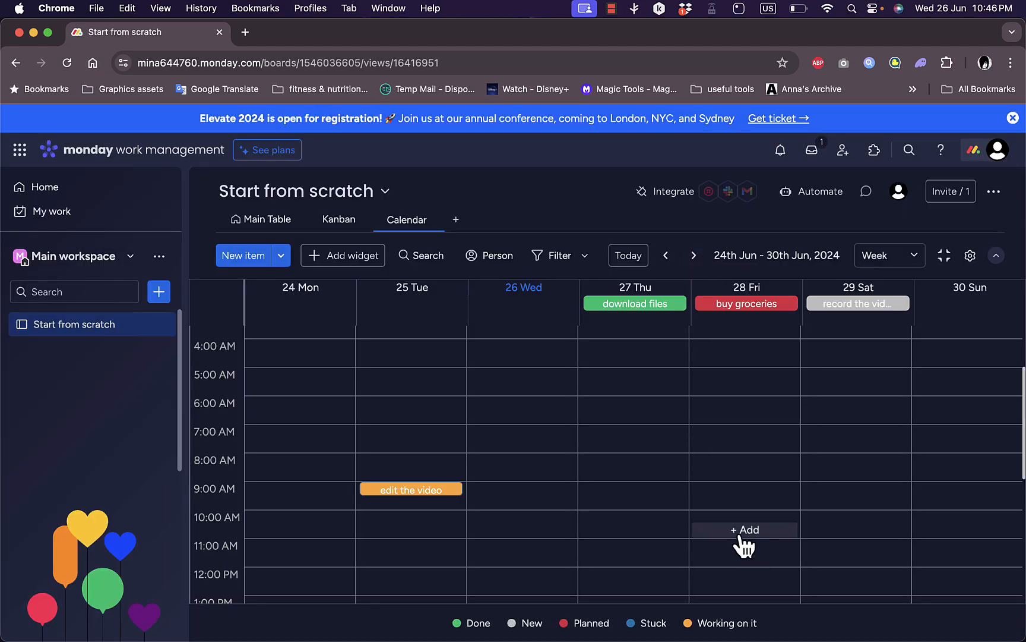
pyautogui.scroll(-3, 744, 545)
pyautogui.scroll(5, 740, 543)
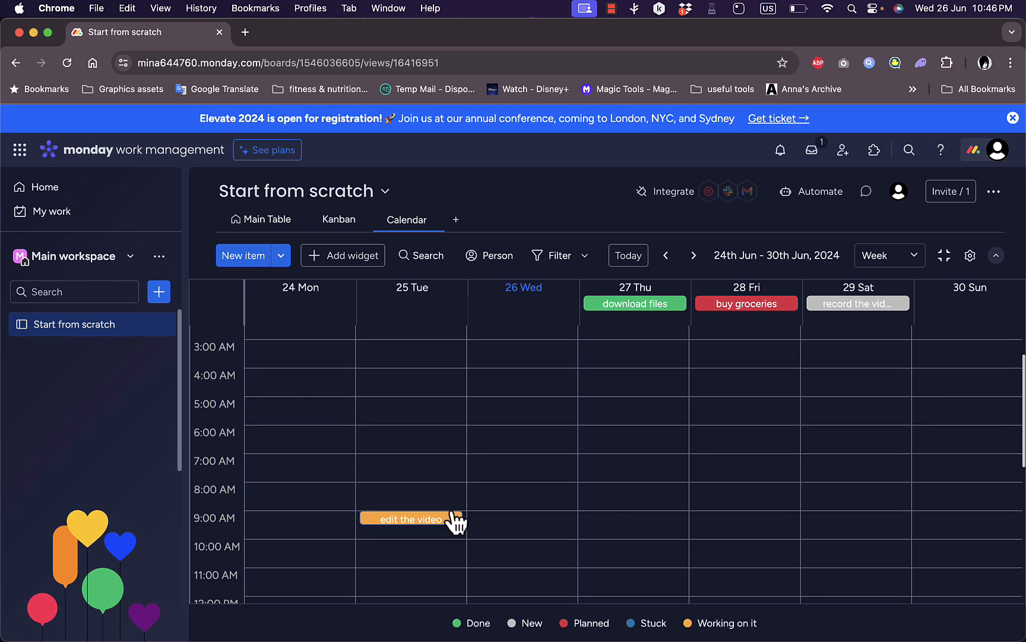
# Add a time of 1:00 PM to the download files item on 27 June and check its slot in the week calendar
pyautogui.click(641, 306)
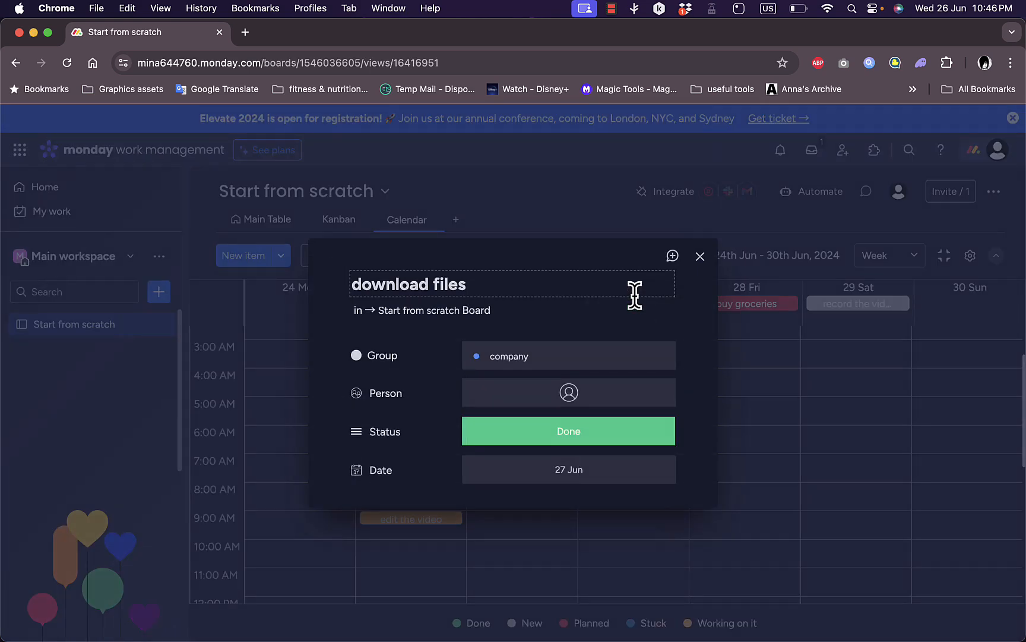
pyautogui.click(603, 471)
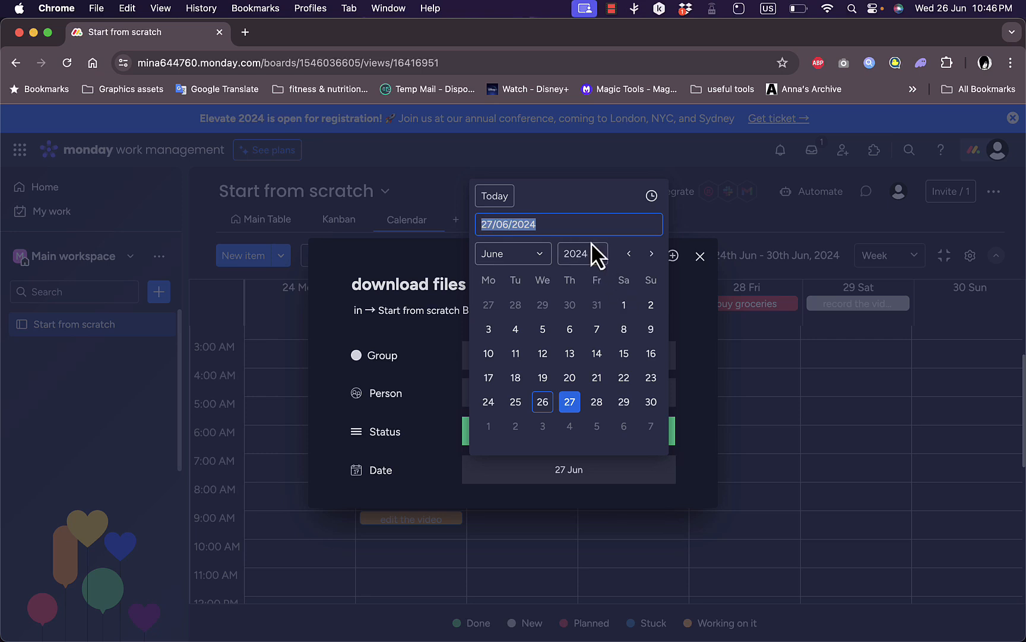
pyautogui.click(652, 197)
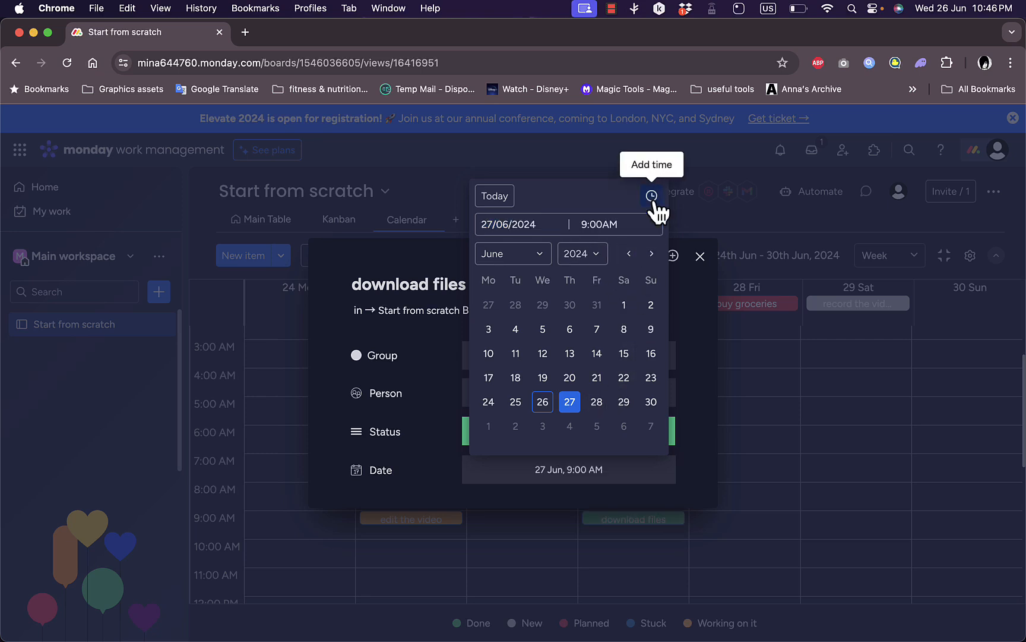
pyautogui.click(610, 223)
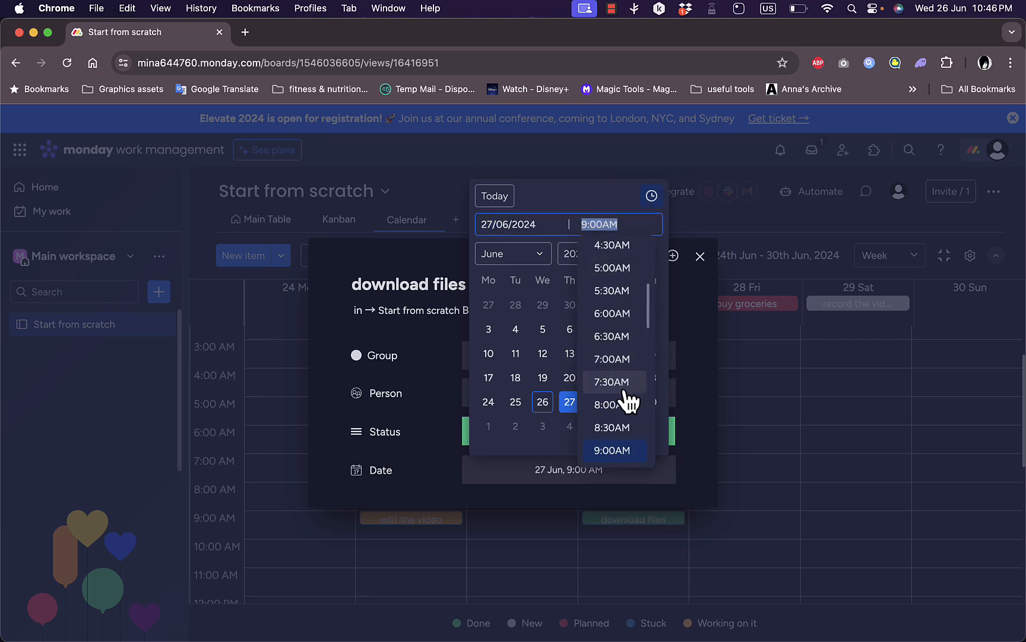
pyautogui.scroll(-2, 624, 404)
pyautogui.scroll(-3, 627, 407)
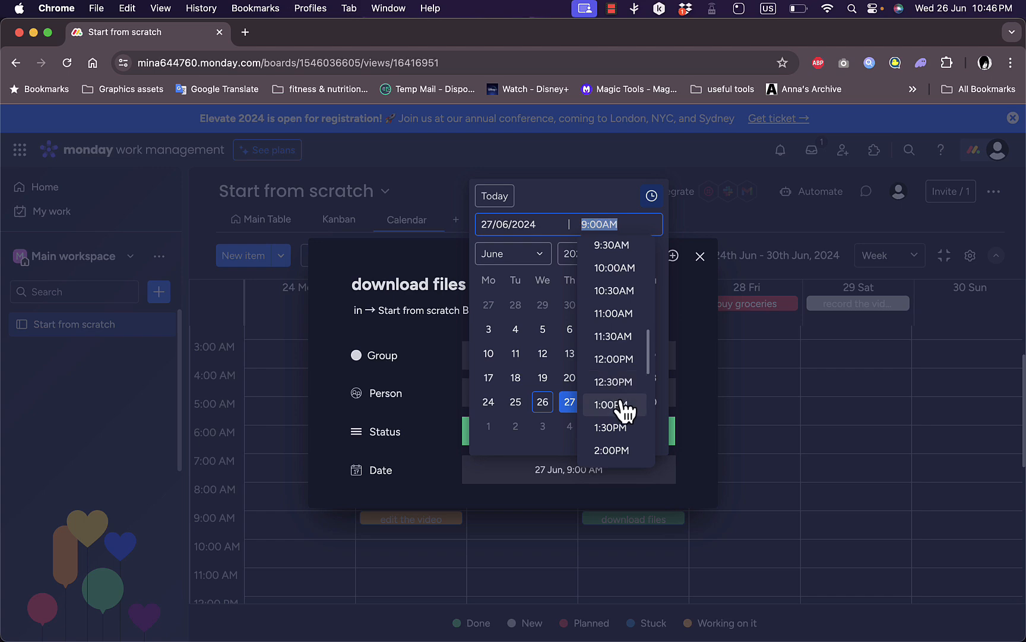
pyautogui.click(626, 406)
pyautogui.click(697, 257)
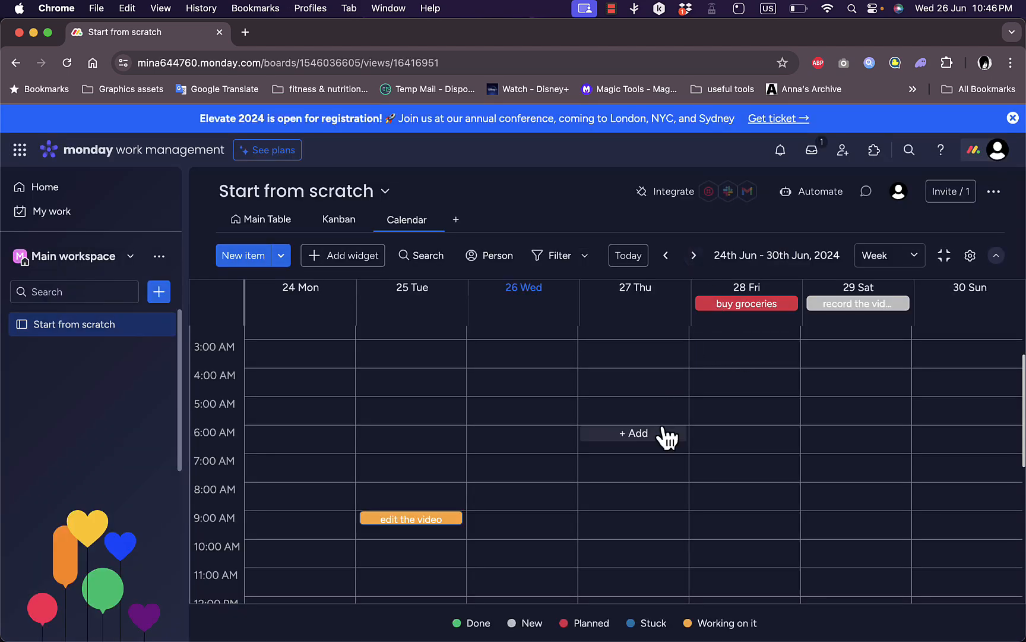
pyautogui.scroll(-2, 664, 437)
pyautogui.scroll(-1, 665, 439)
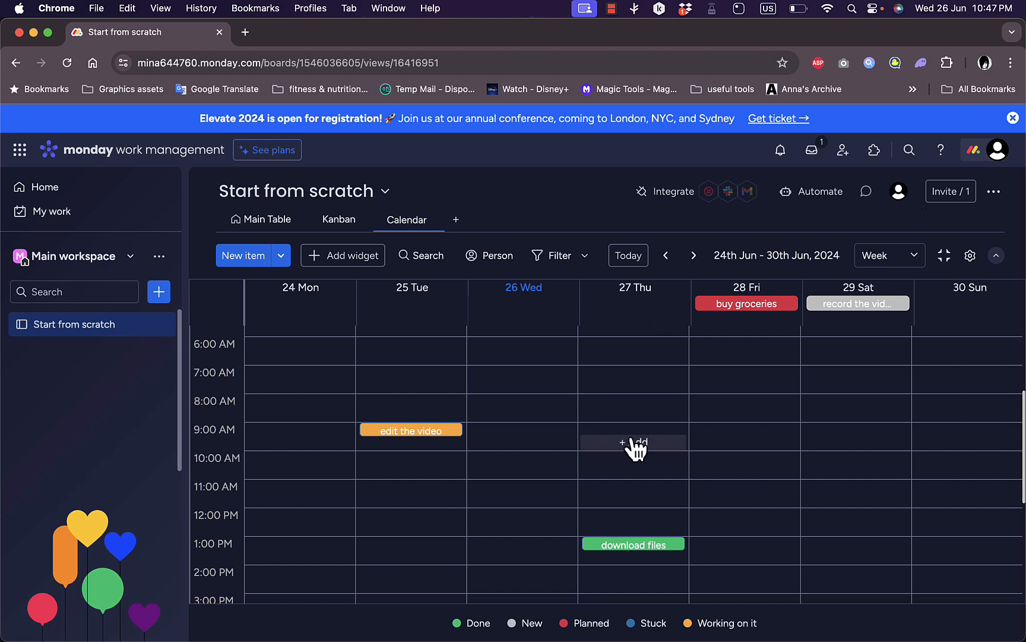
# Create a "get car washed" item with the status Planned on 27 June at 9:30 AM and move it to 29 June at 7:00 AM
pyautogui.click(633, 445)
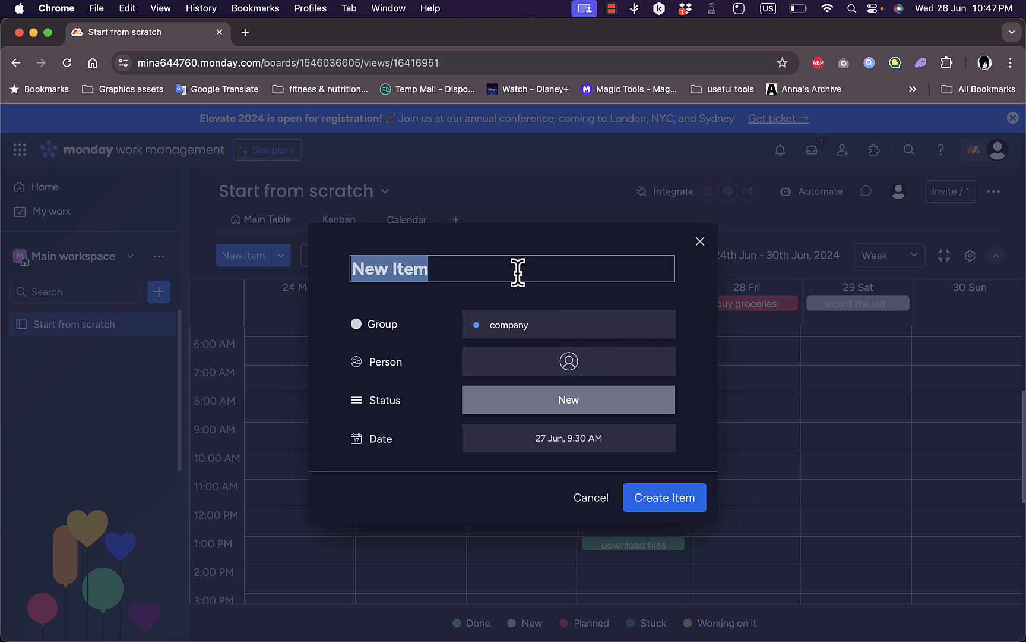
pyautogui.write('get car washed')
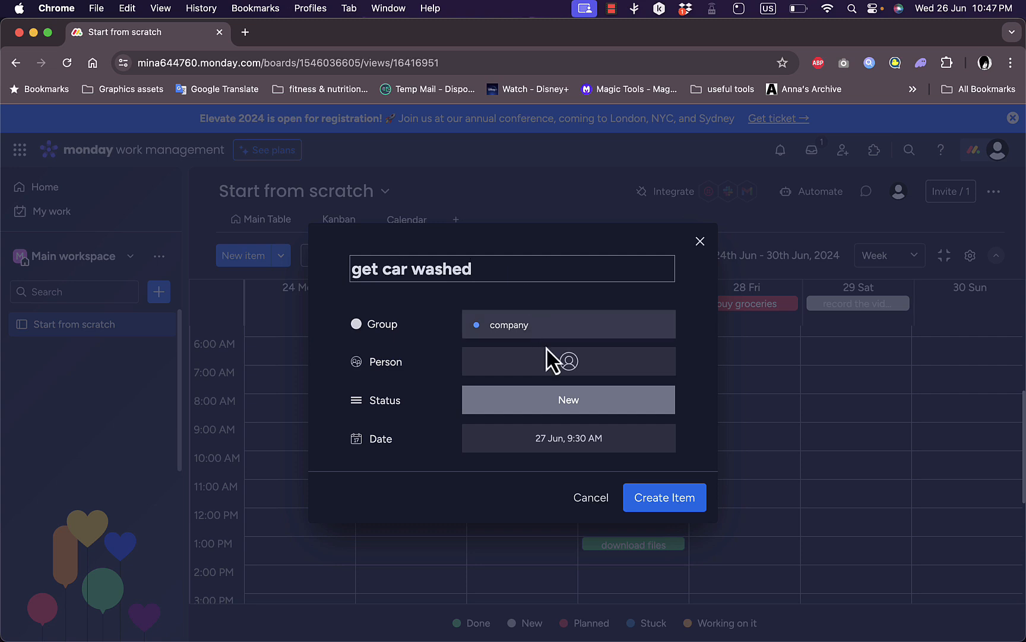
pyautogui.click(566, 404)
pyautogui.click(564, 476)
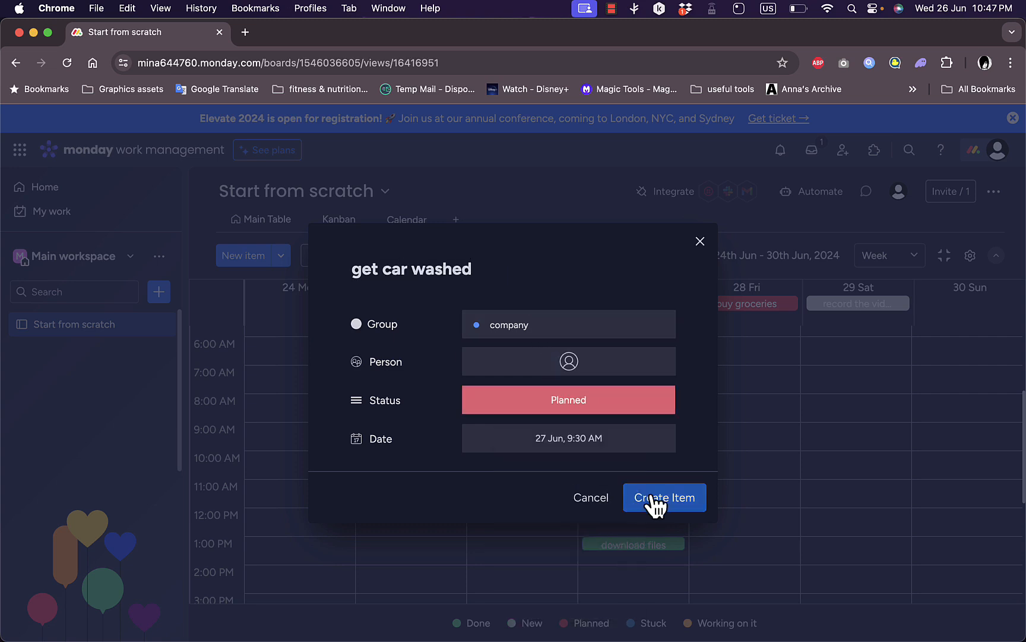
pyautogui.click(652, 504)
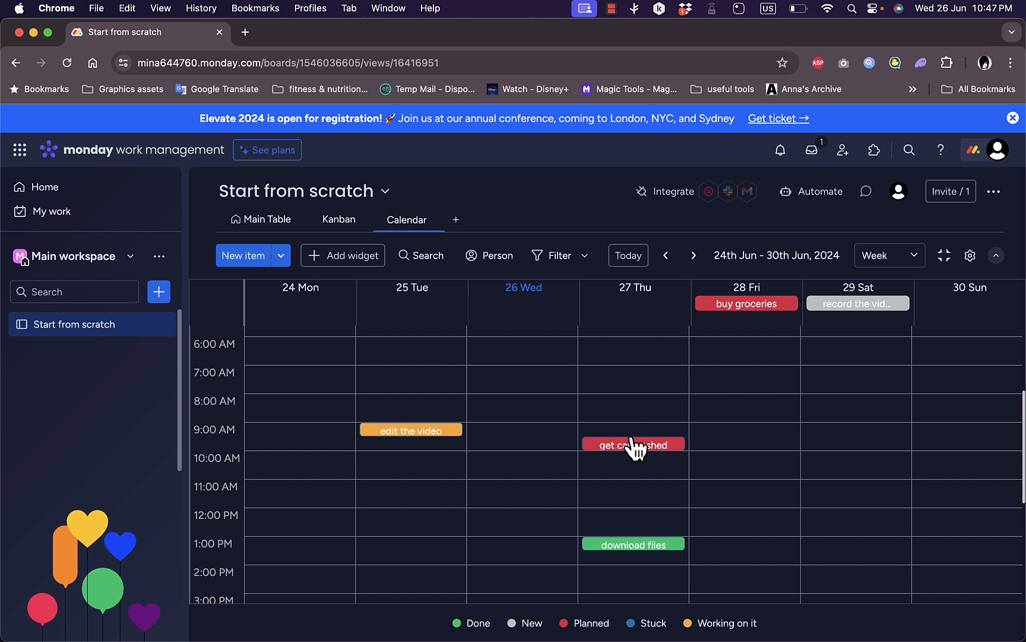
pyautogui.moveTo(633, 447); pyautogui.dragTo(854, 371)
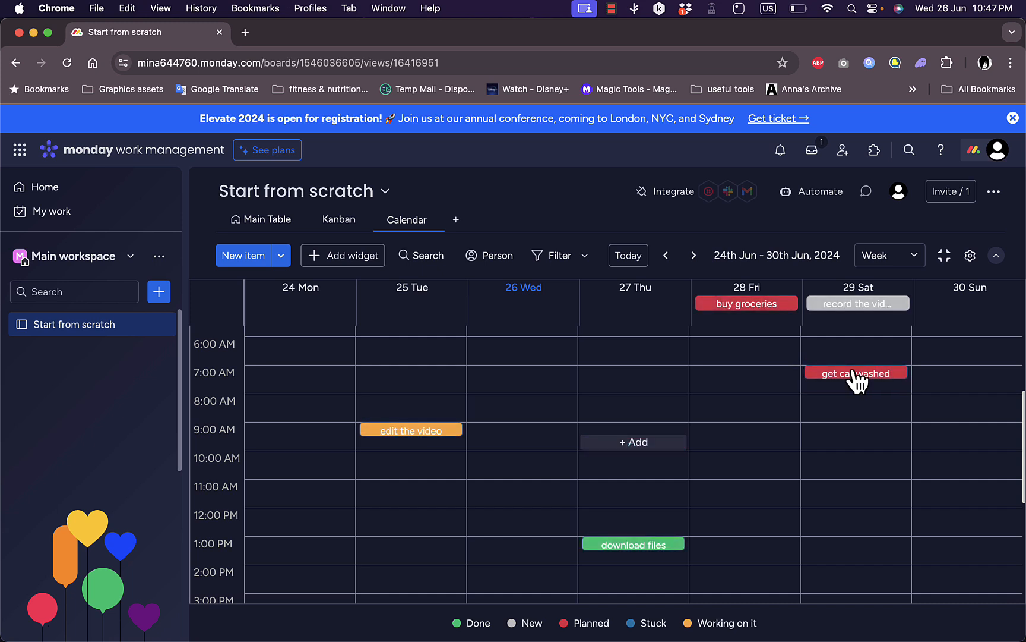
# Switch the Calendar view to the Day layout and look through the schedule for 25 June 2024
pyautogui.click(904, 267)
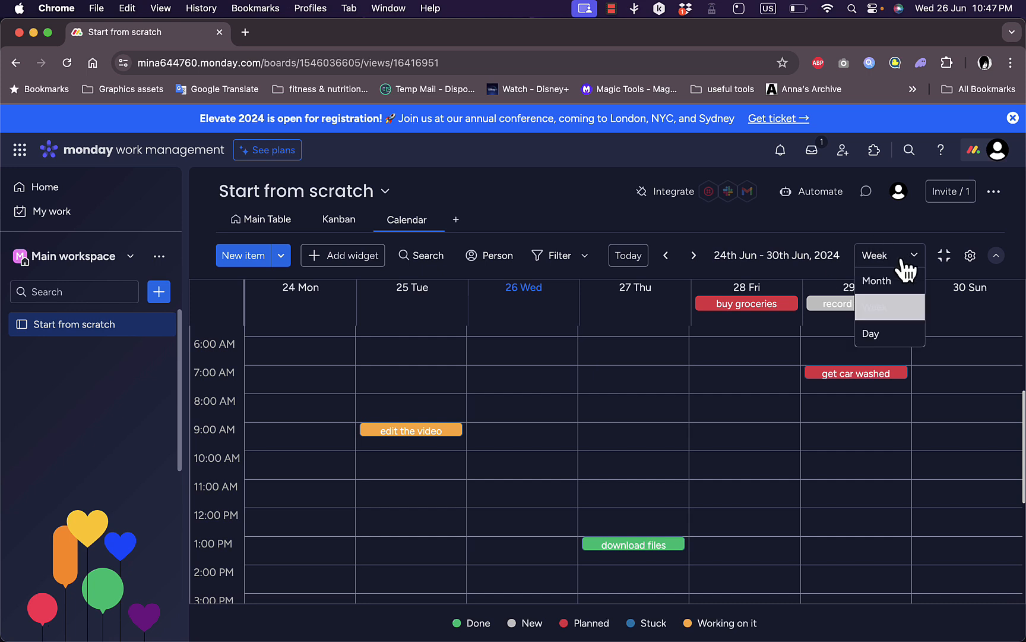
pyautogui.click(877, 336)
pyautogui.click(720, 256)
pyautogui.click(720, 255)
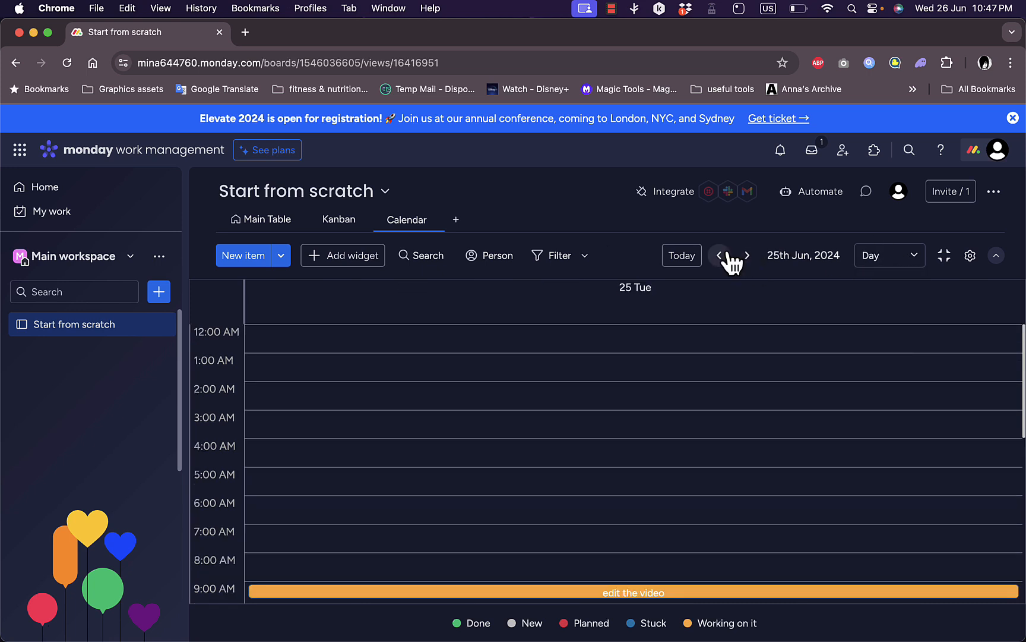
pyautogui.scroll(-3, 676, 509)
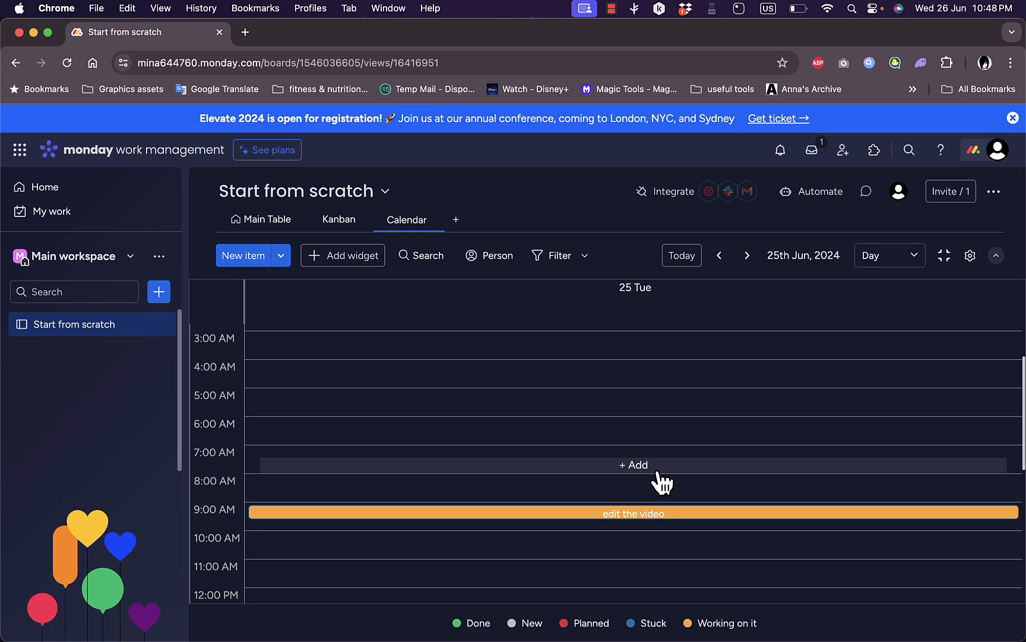
pyautogui.scroll(-3, 642, 372)
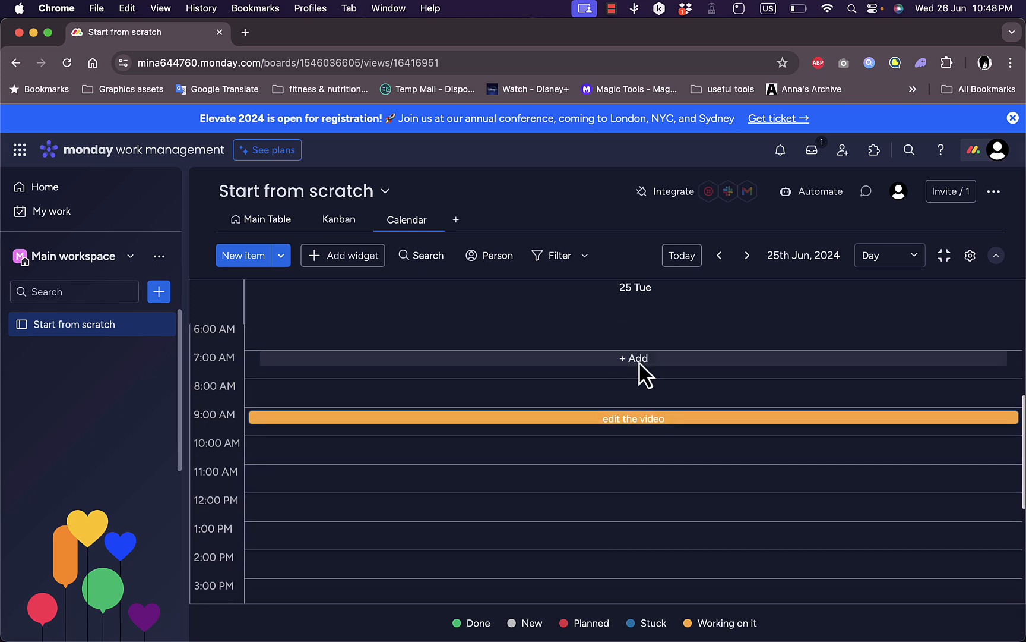
pyautogui.rightClick(639, 362)
# Switch the Calendar view to the Month layout
pyautogui.click(870, 267)
pyautogui.click(900, 261)
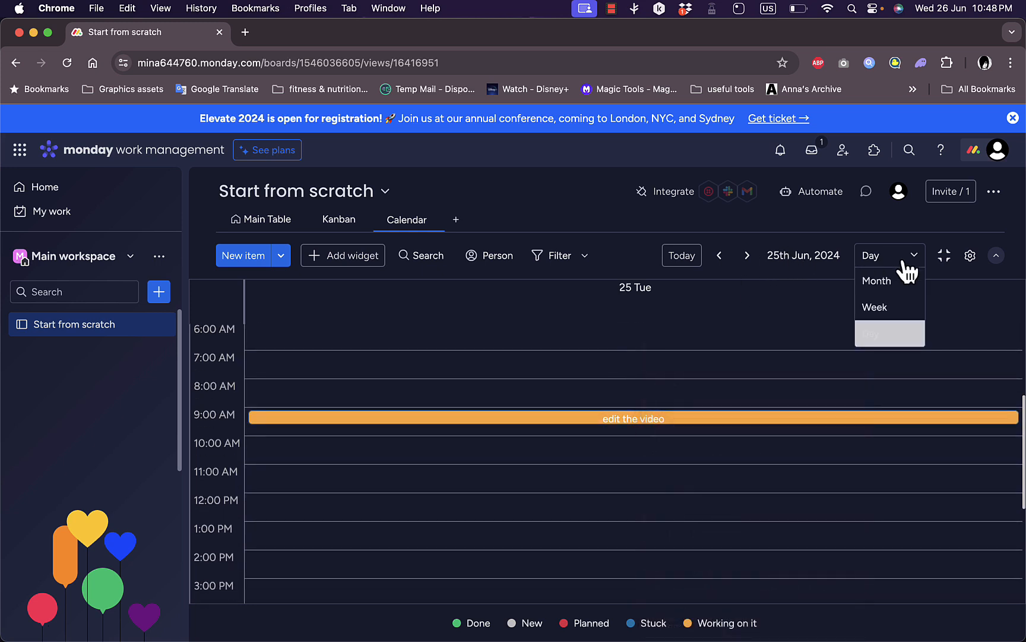
pyautogui.click(894, 289)
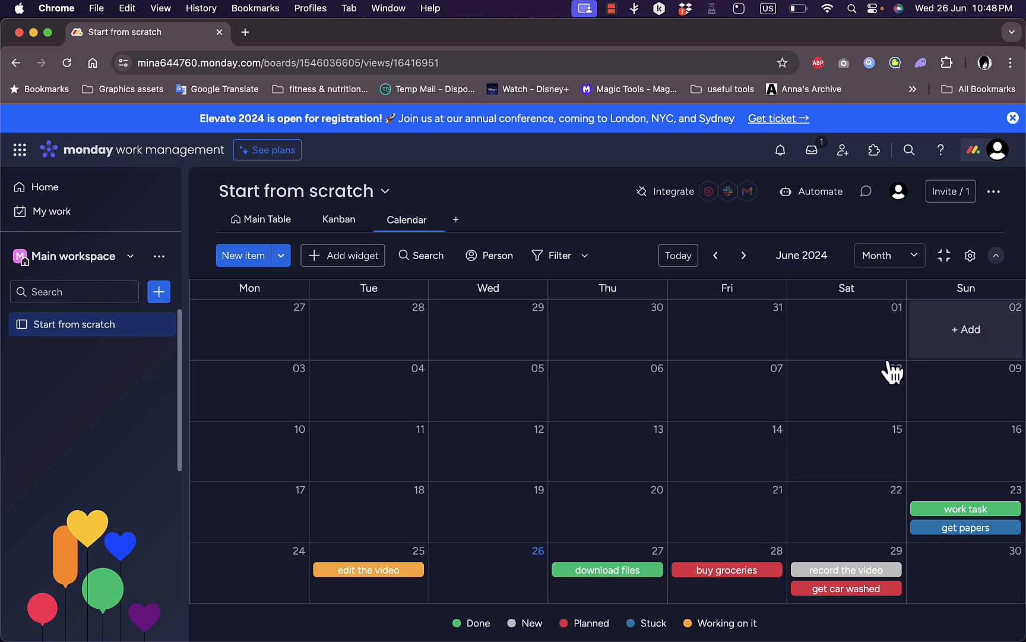
# Undock the calendar widget within the Calendar view and try resizing it
pyautogui.scroll(-4, 975, 520)
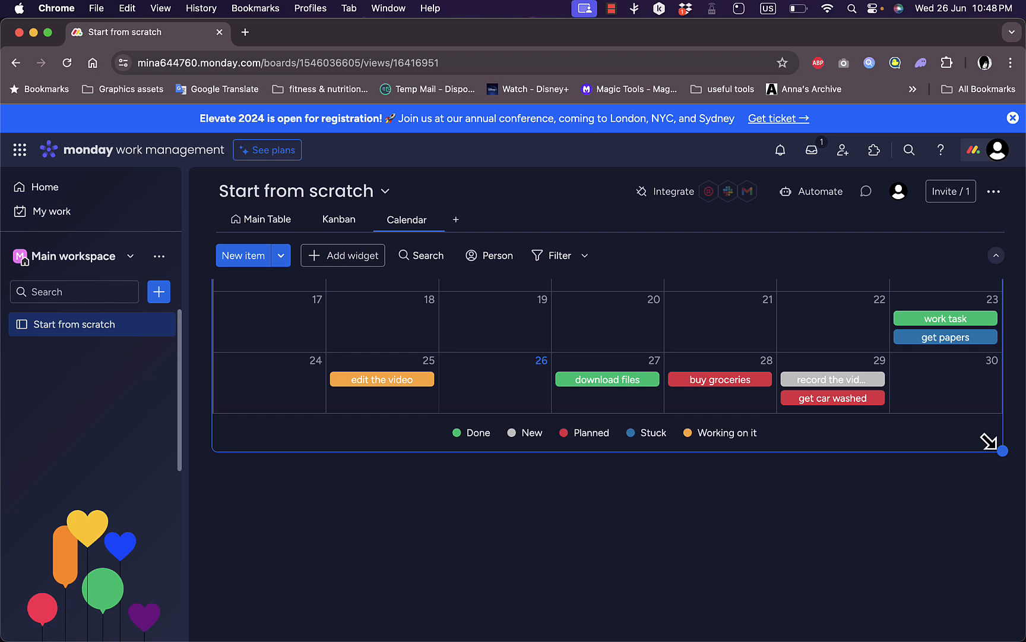
pyautogui.moveTo(989, 440); pyautogui.dragTo(999, 637)
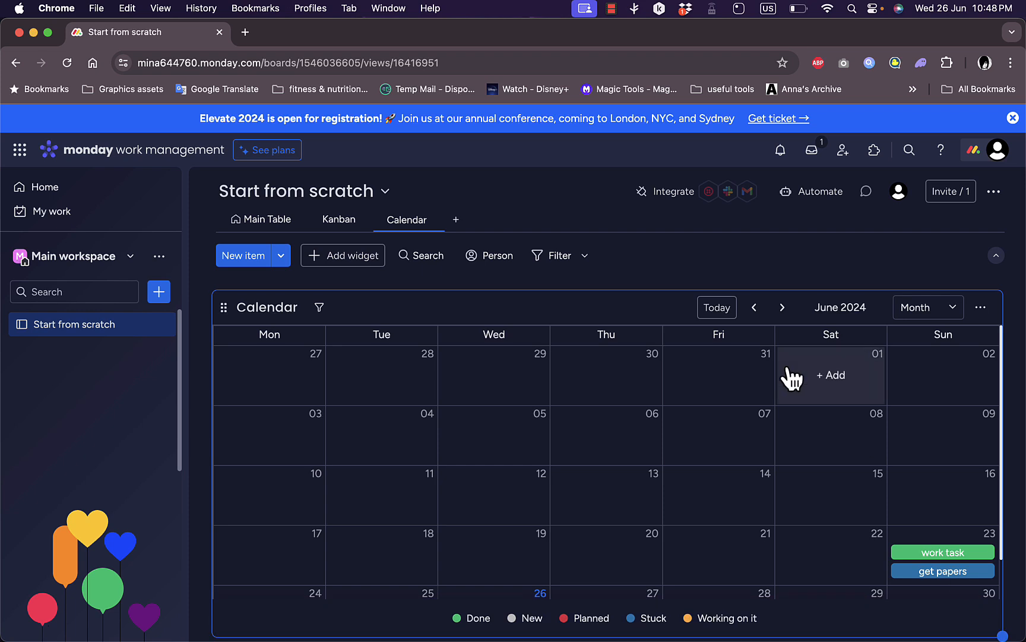
pyautogui.scroll(-2, 790, 378)
pyautogui.scroll(-4, 791, 378)
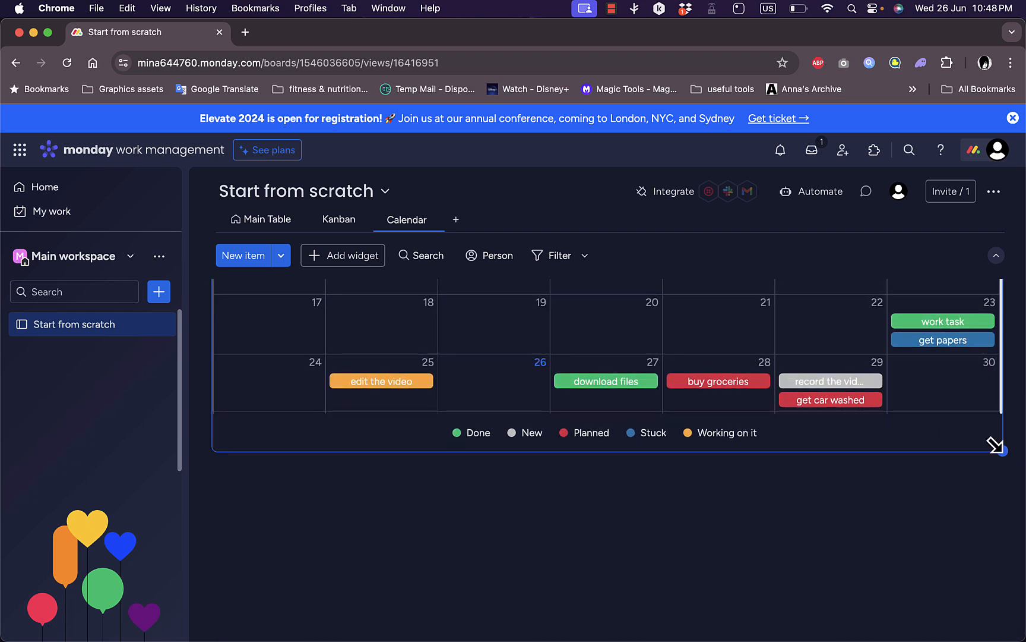
pyautogui.moveTo(996, 450); pyautogui.dragTo(1010, 522)
pyautogui.scroll(4, 777, 429)
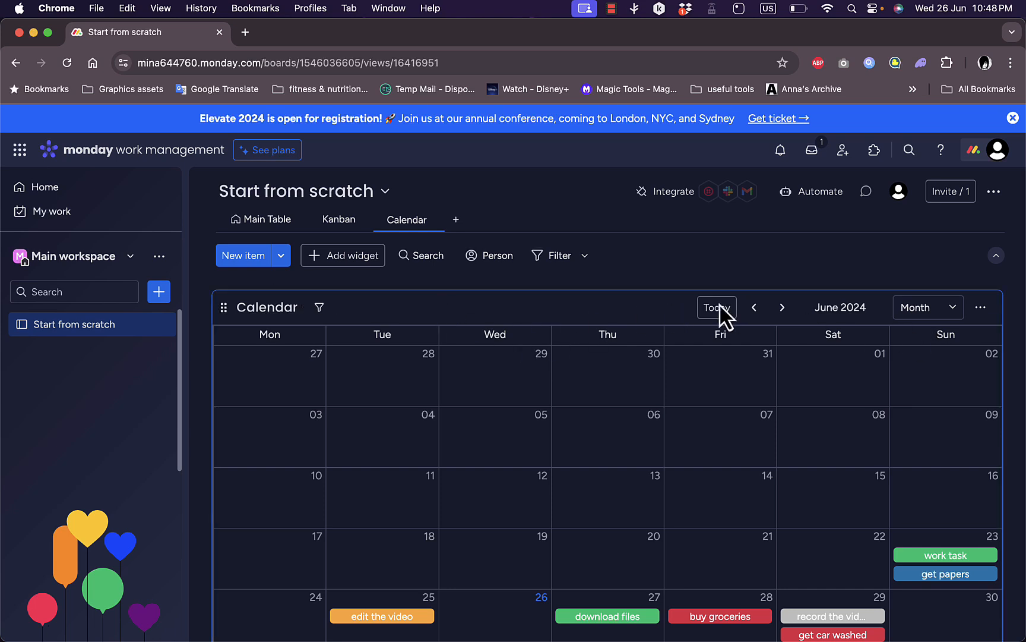
# View the calendar widget in full screen, dismiss the people filter tip and return to the board
pyautogui.click(981, 308)
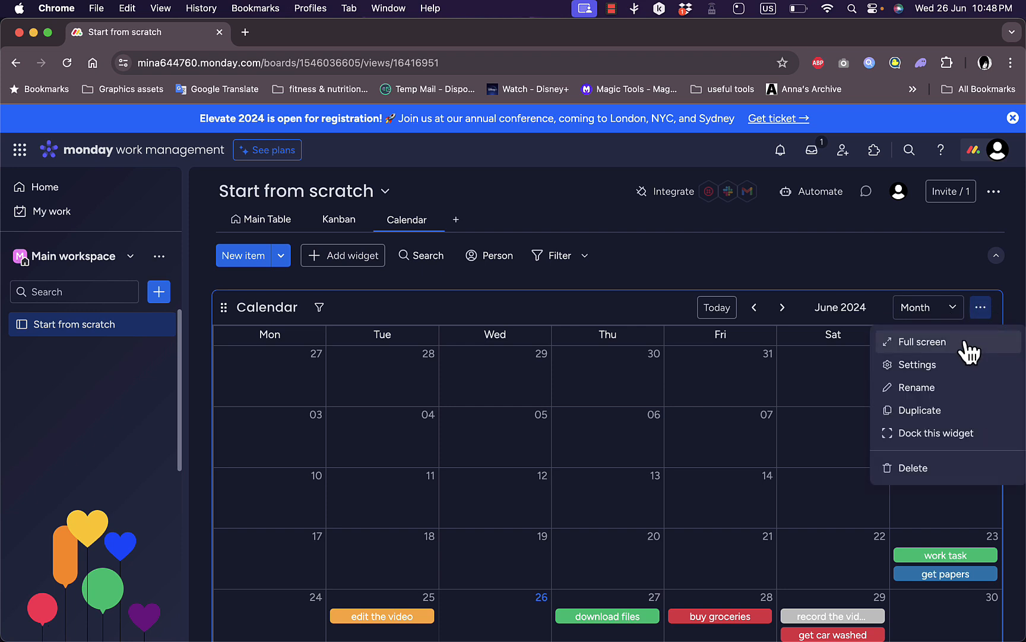
pyautogui.click(922, 341)
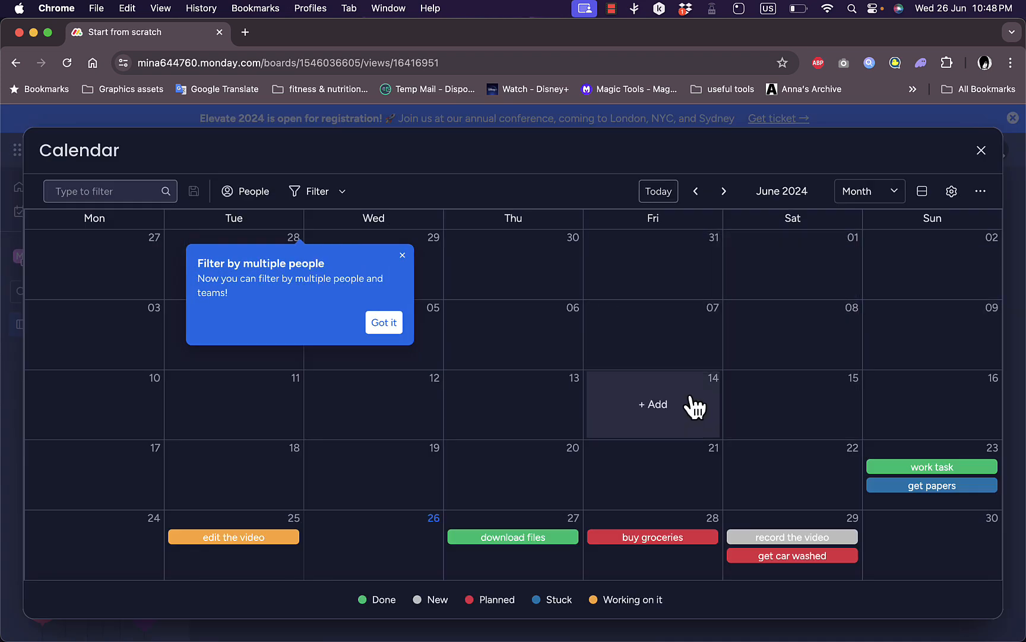
pyautogui.click(403, 255)
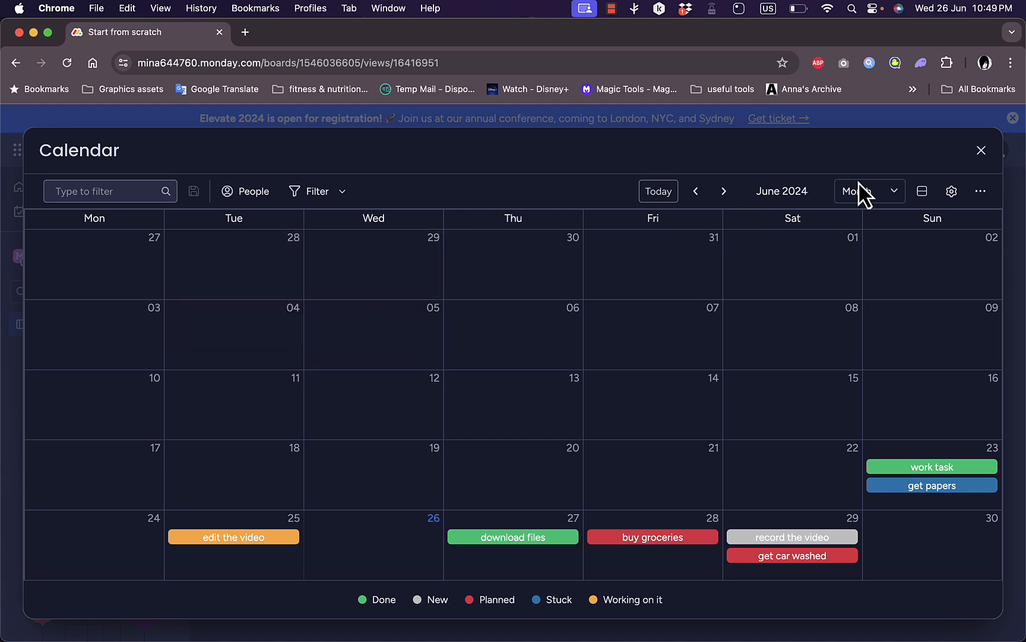
pyautogui.click(981, 149)
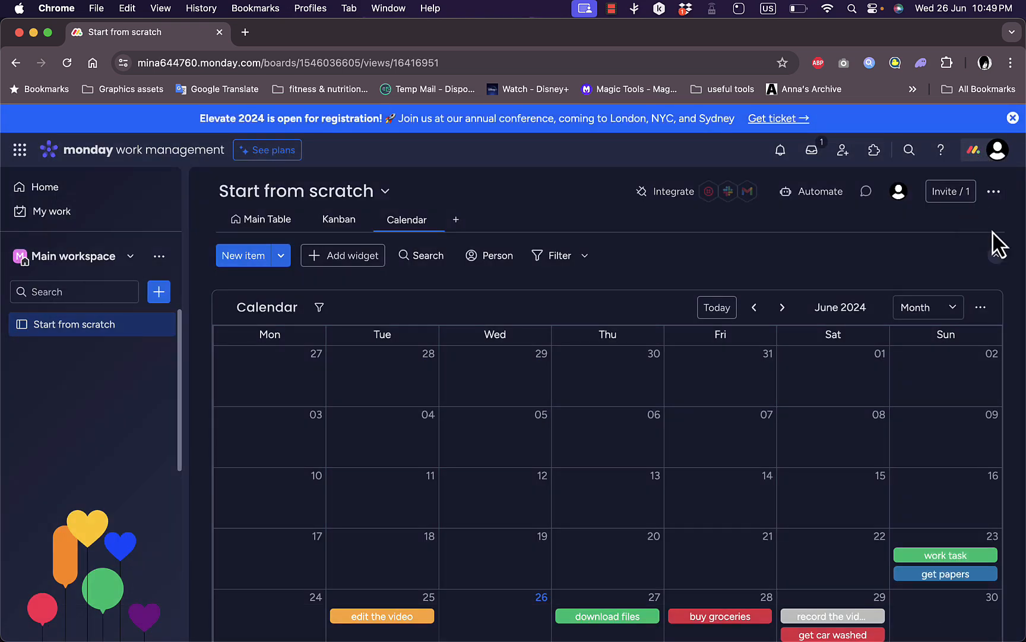
# Open the calendar widget's settings and examine the date column choices and the additional settings
pyautogui.click(981, 307)
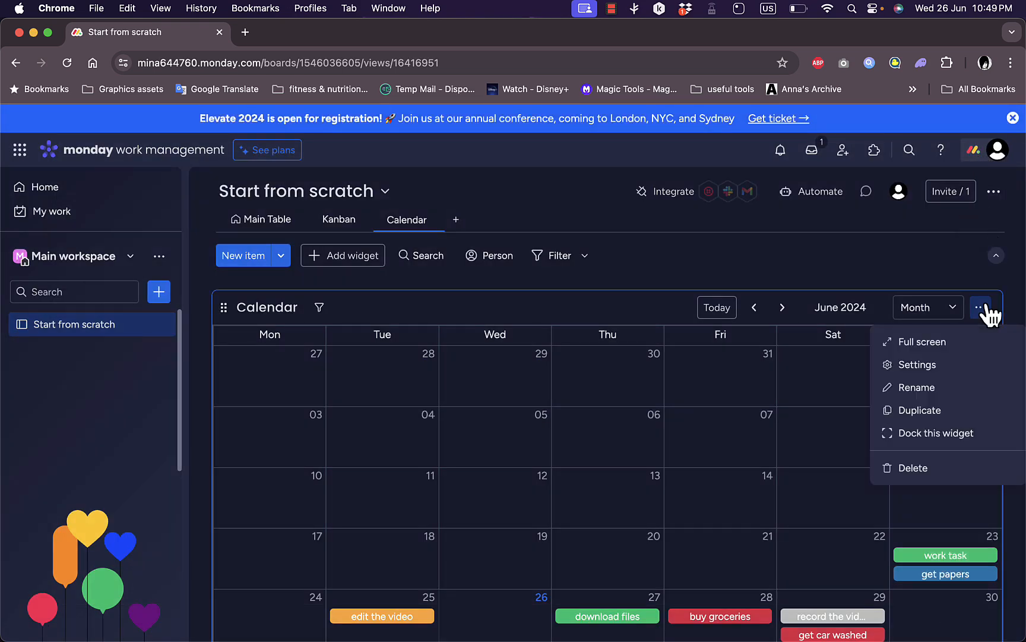
pyautogui.click(938, 365)
pyautogui.click(894, 261)
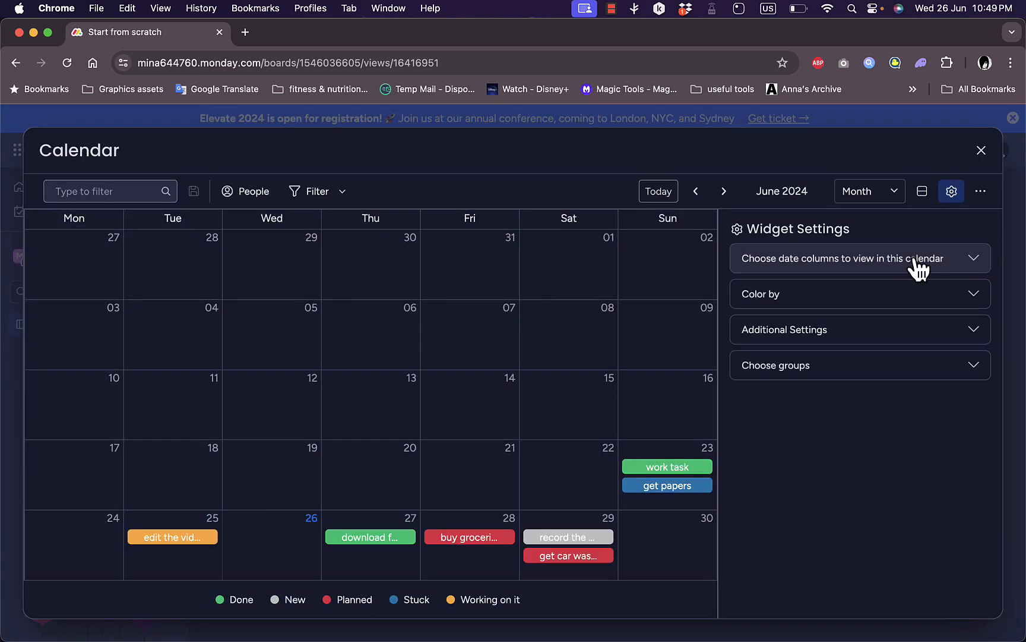
pyautogui.click(881, 274)
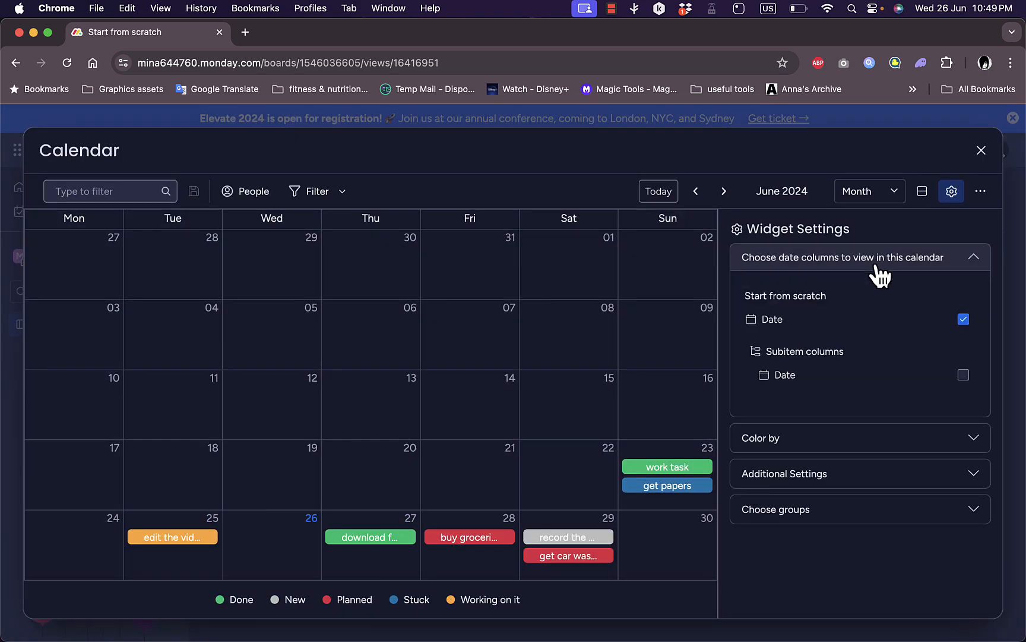
pyautogui.click(897, 478)
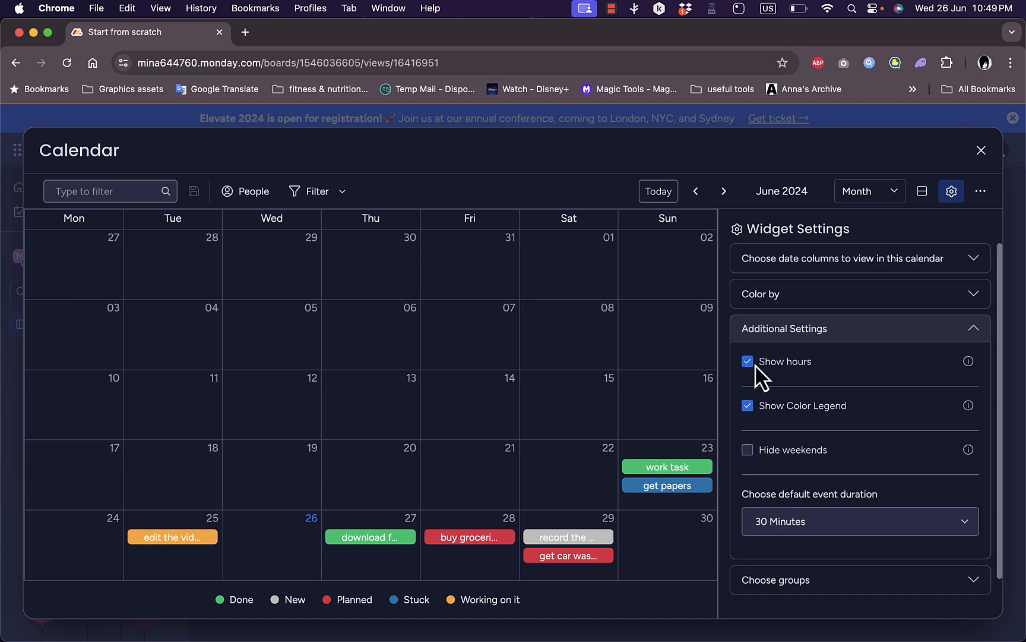
# Try hiding the color legend and the weekends in the calendar widget, restoring each one
pyautogui.click(747, 405)
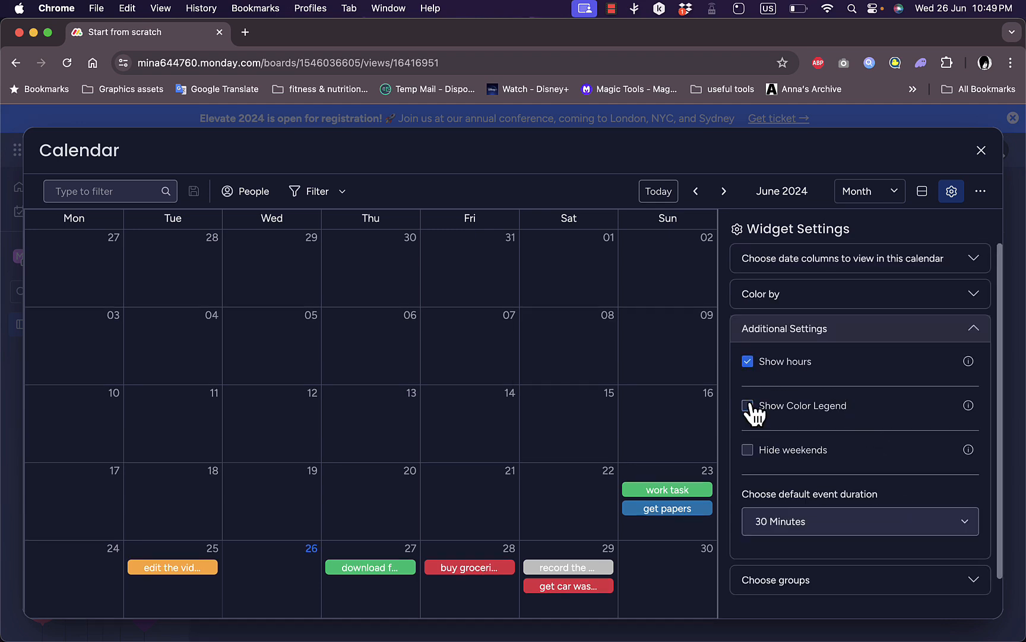
pyautogui.click(749, 405)
pyautogui.click(748, 406)
pyautogui.click(748, 405)
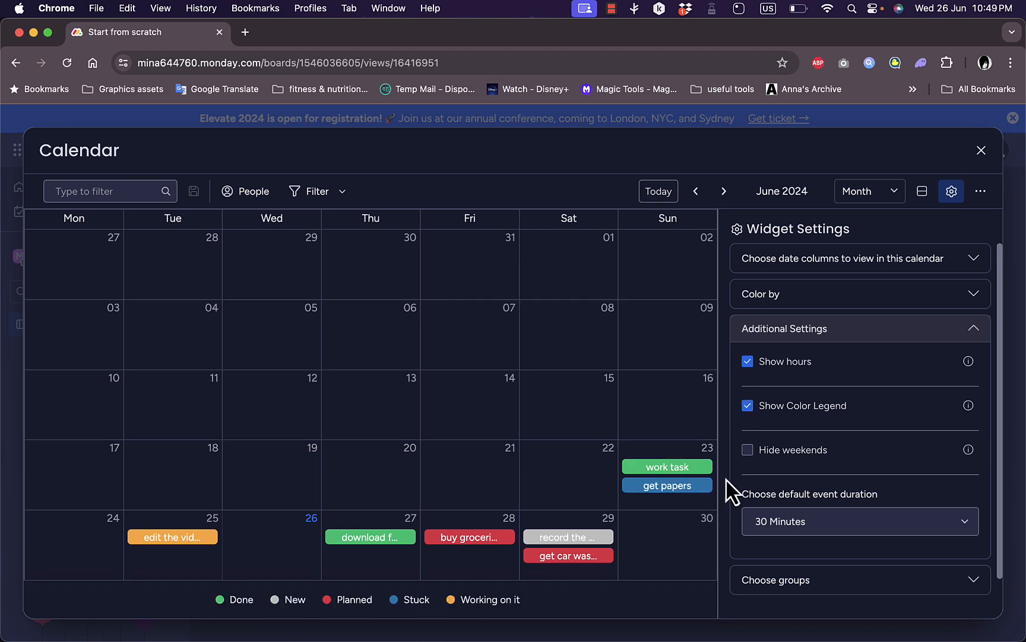
pyautogui.click(748, 450)
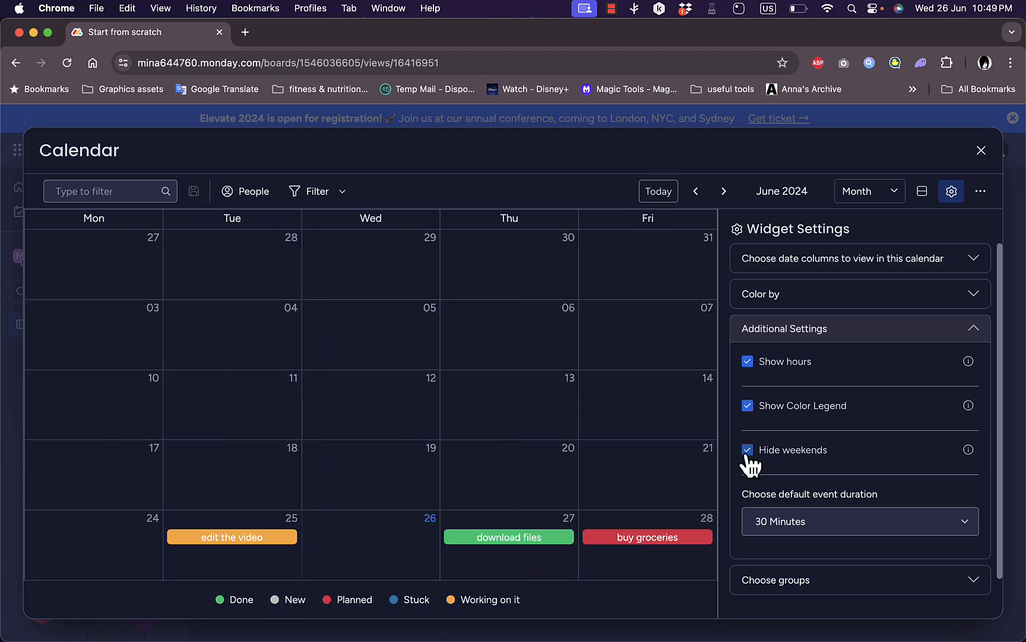
pyautogui.click(748, 450)
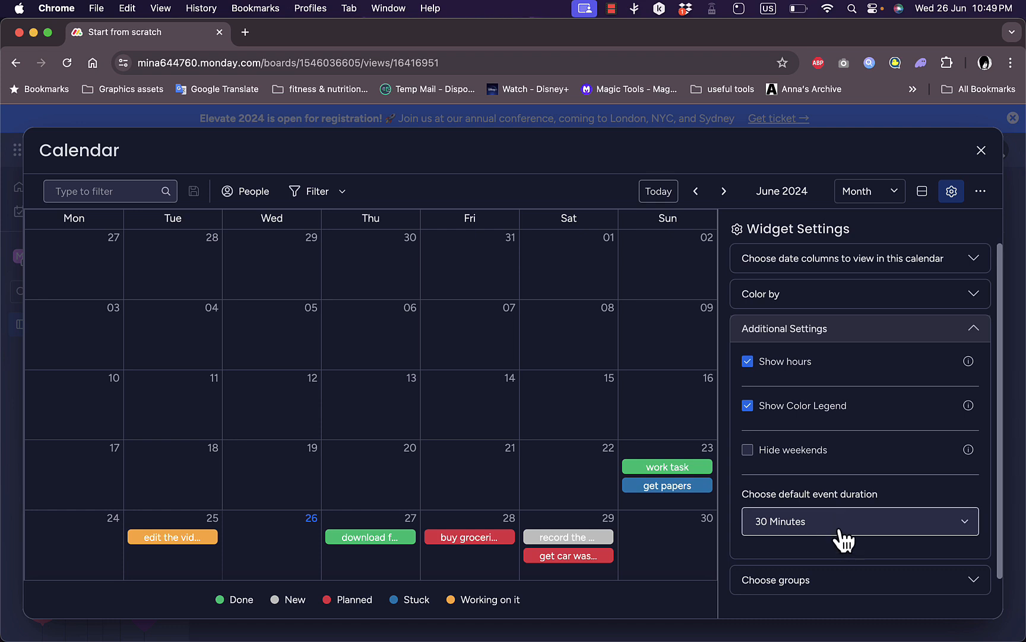
# Try excluding the side hustle group from the calendar, include it again and close the widget settings
pyautogui.click(855, 588)
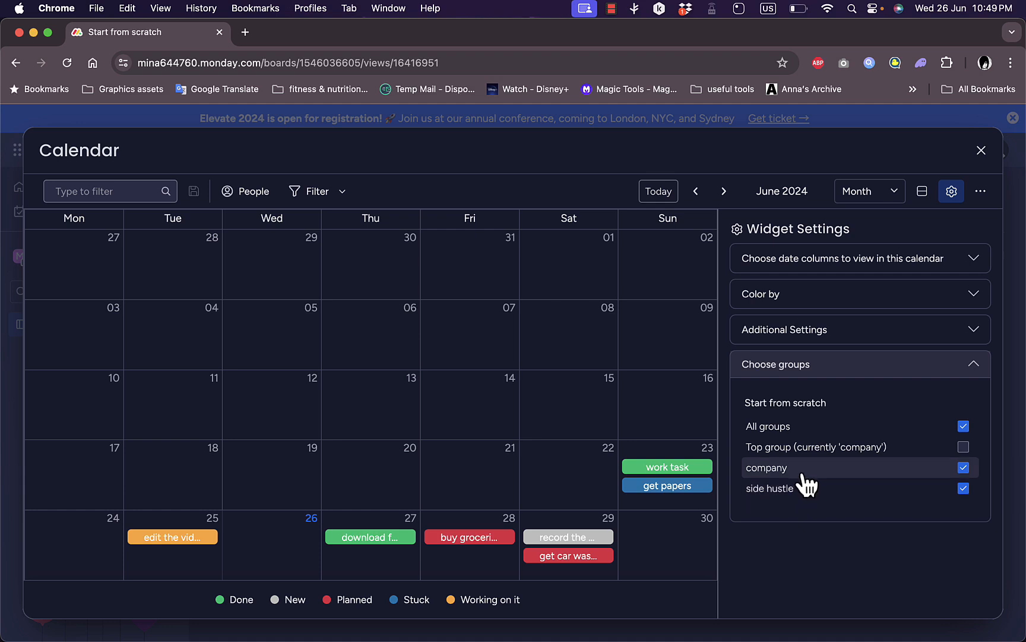
pyautogui.click(964, 488)
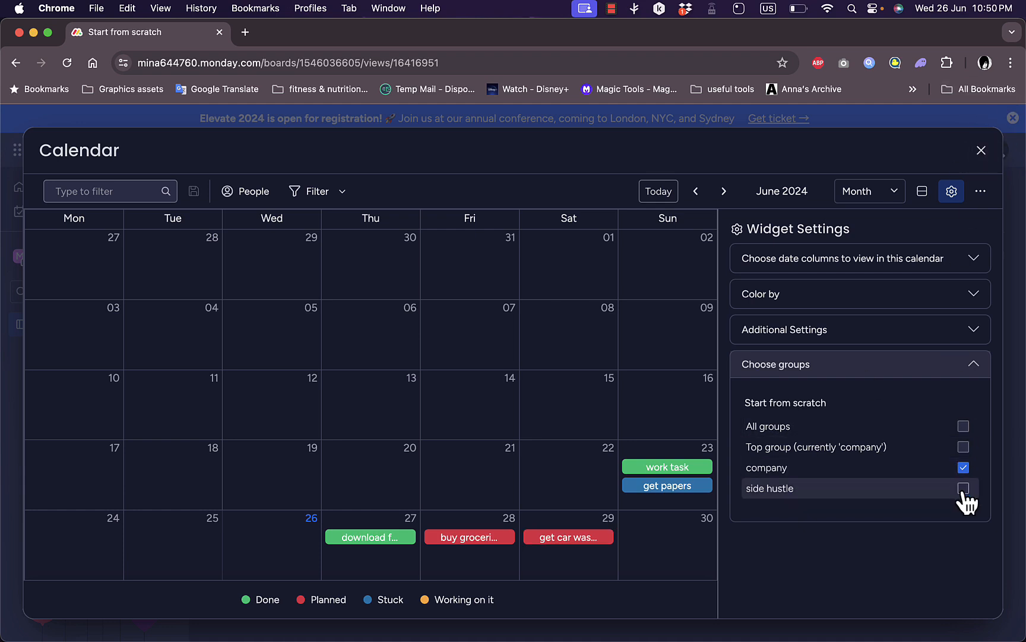
pyautogui.click(963, 488)
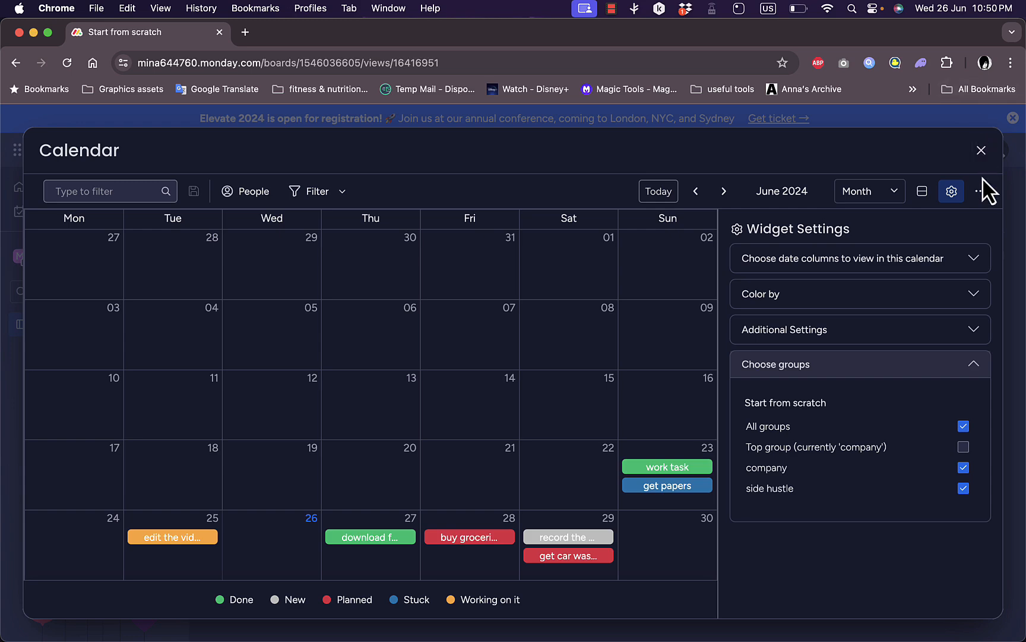
pyautogui.click(981, 150)
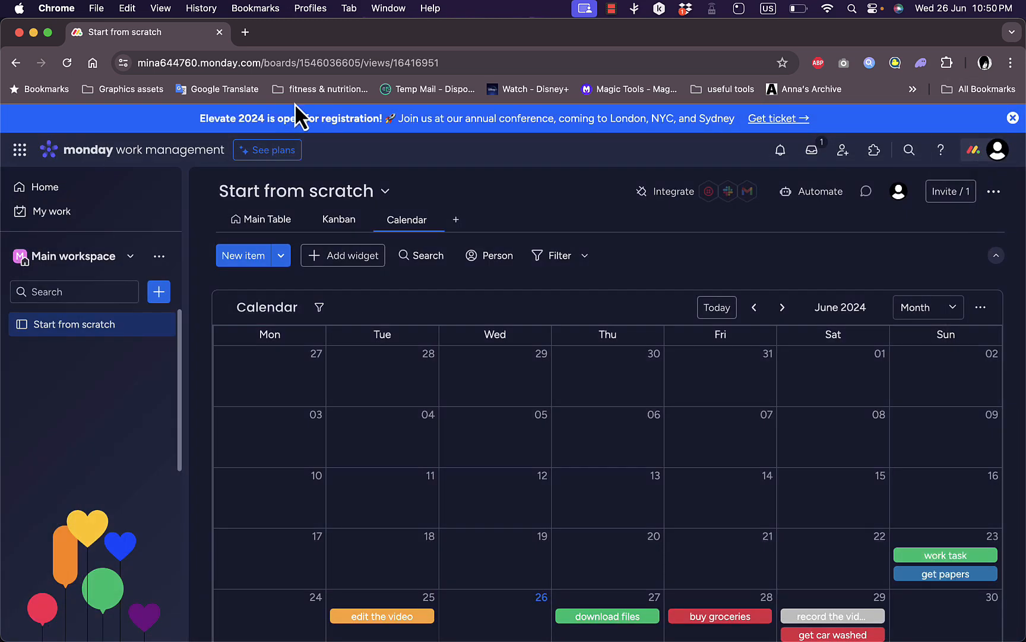
# Compare the dated items of the company and side hustle groups in the main table with the June 2024 calendar
pyautogui.click(257, 230)
pyautogui.scroll(-3, 419, 486)
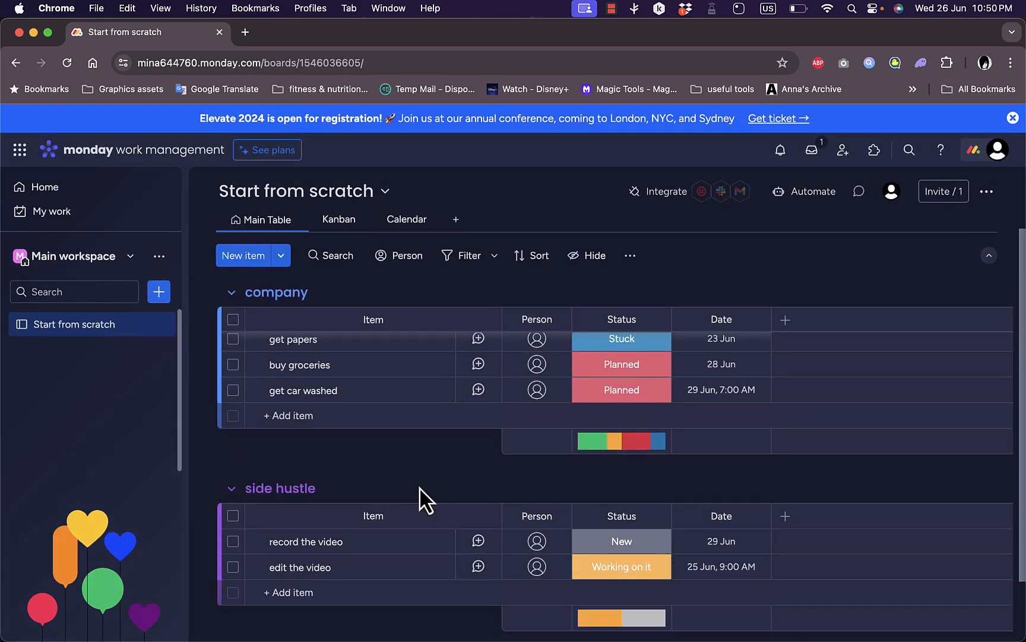
pyautogui.scroll(2, 337, 506)
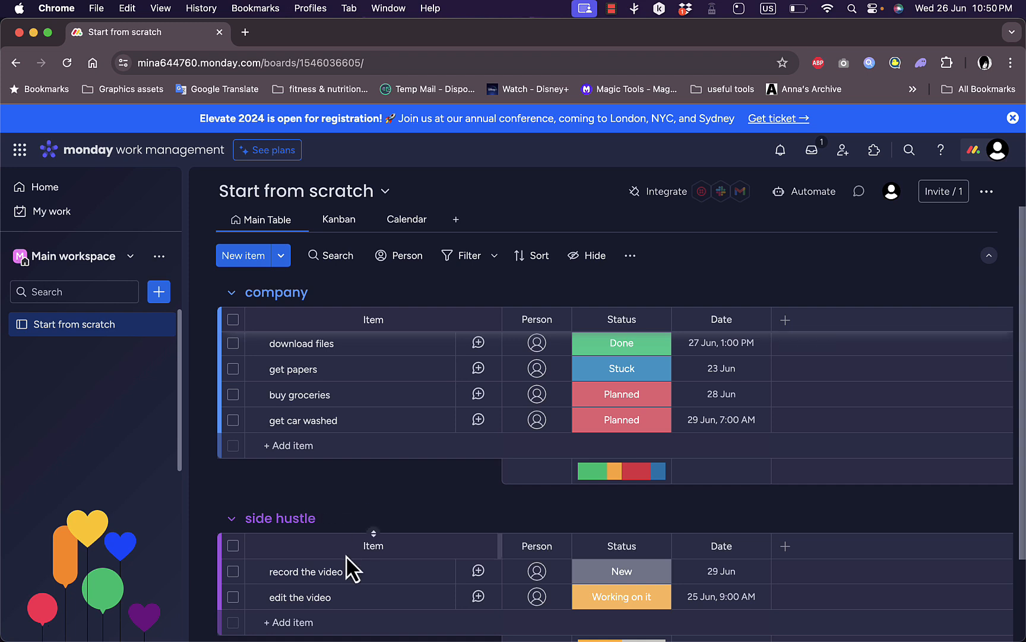
pyautogui.scroll(2, 348, 562)
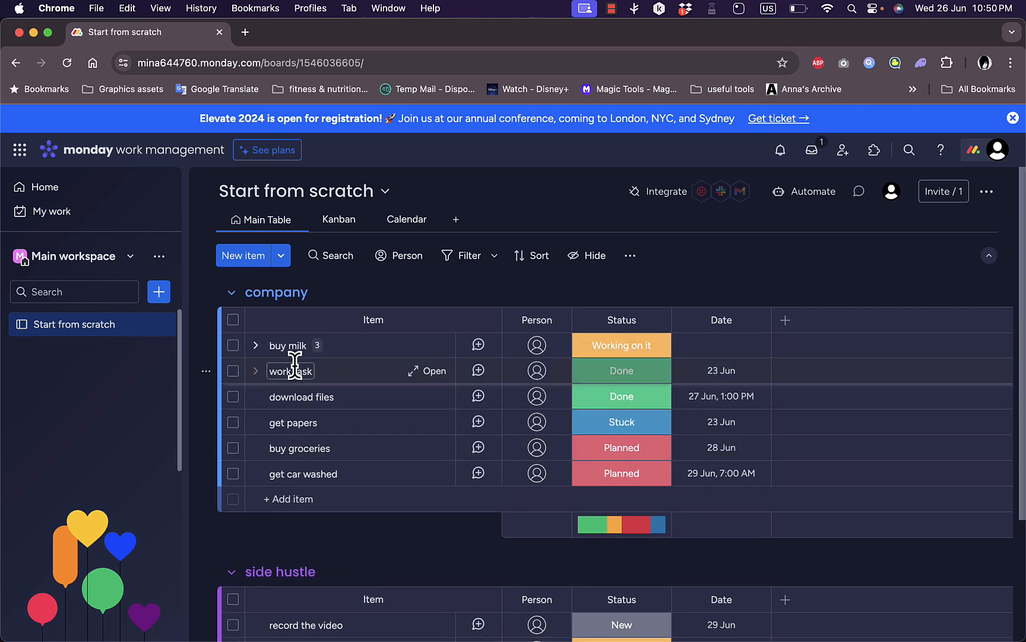
pyautogui.click(406, 222)
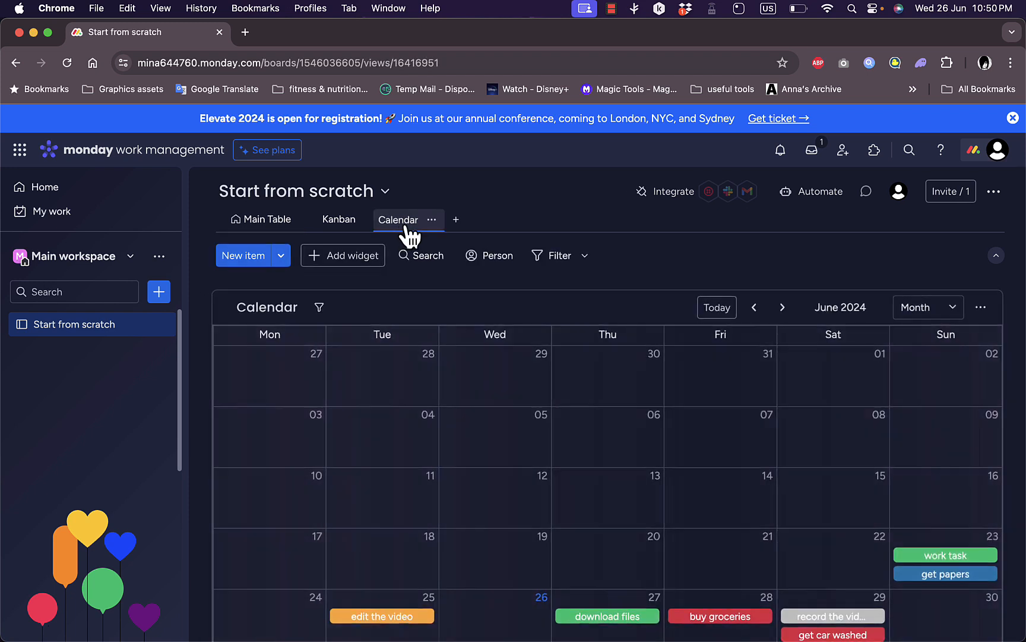
pyautogui.scroll(-2, 775, 475)
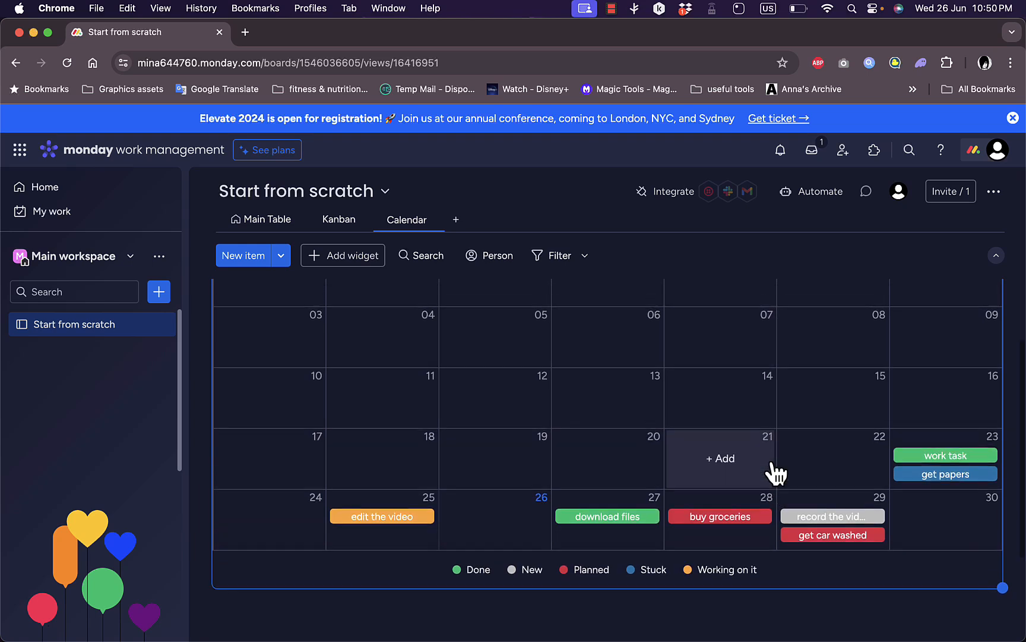
pyautogui.scroll(2, 776, 474)
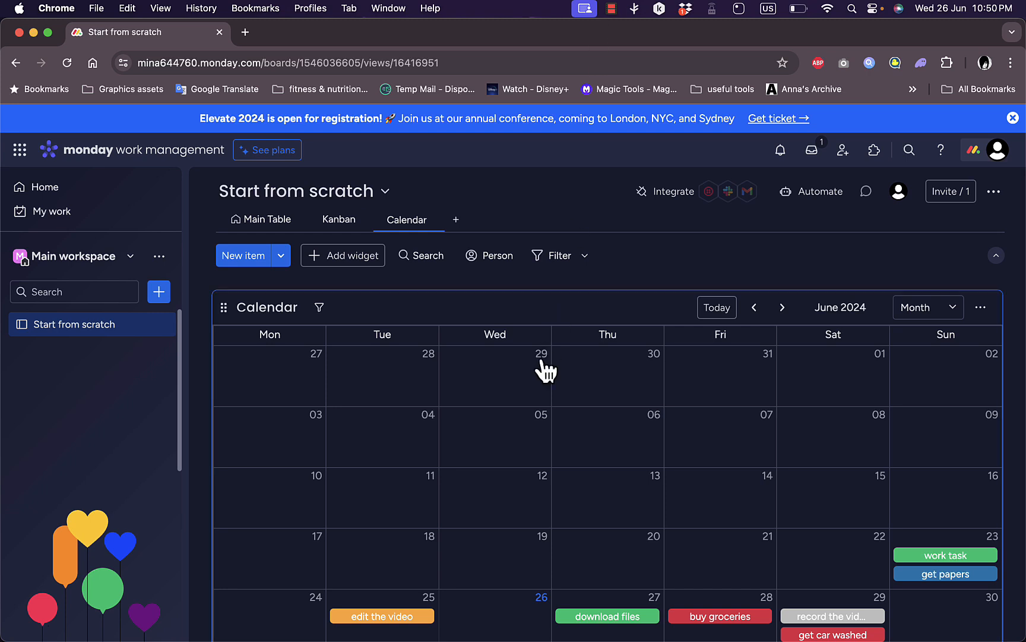
pyautogui.scroll(-4, 532, 421)
pyautogui.scroll(4, 530, 422)
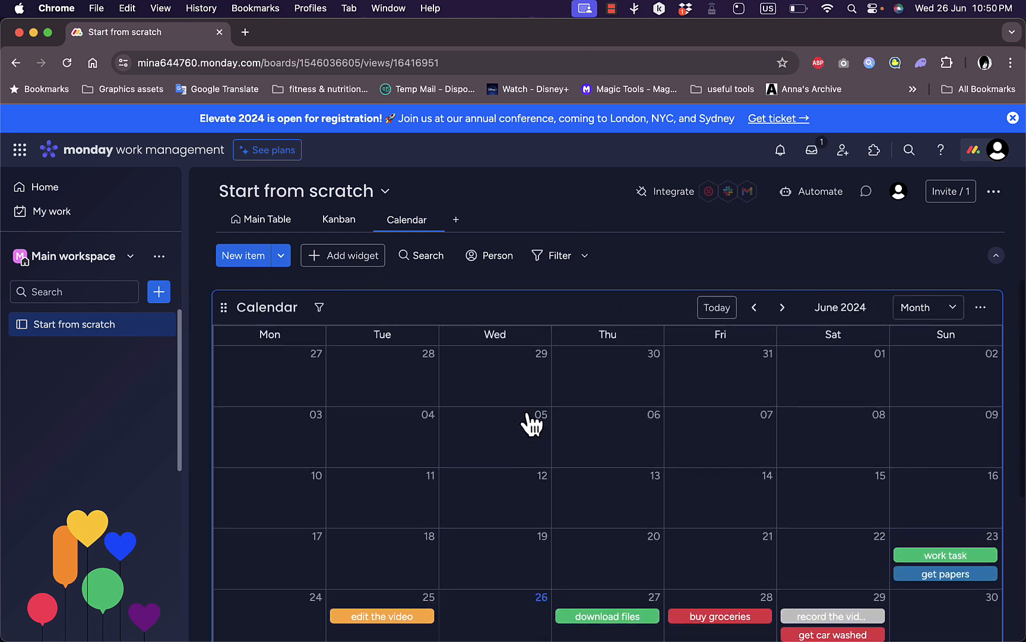
pyautogui.scroll(-4, 526, 412)
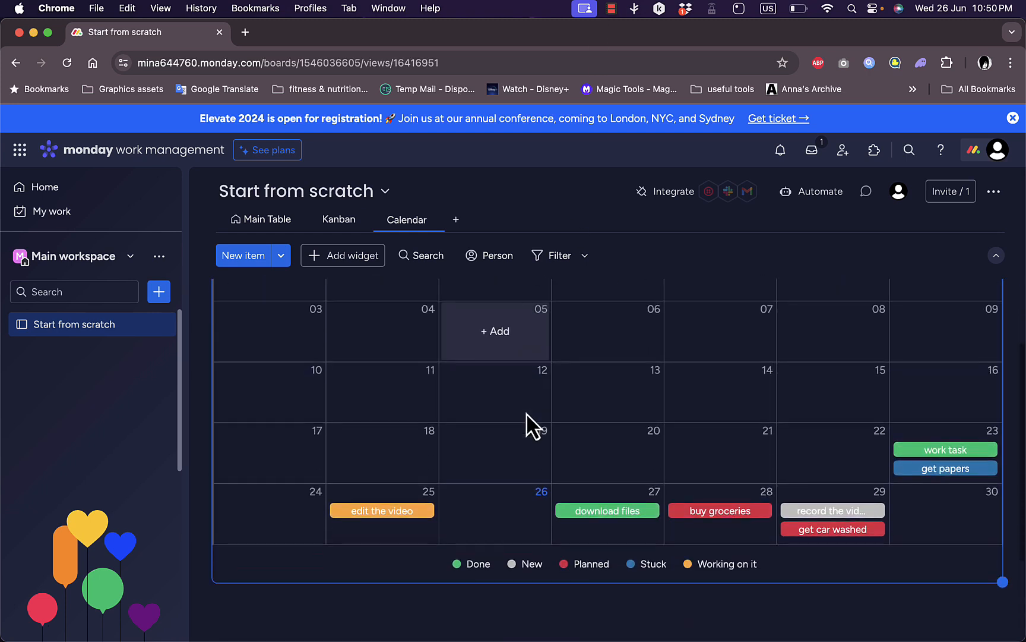